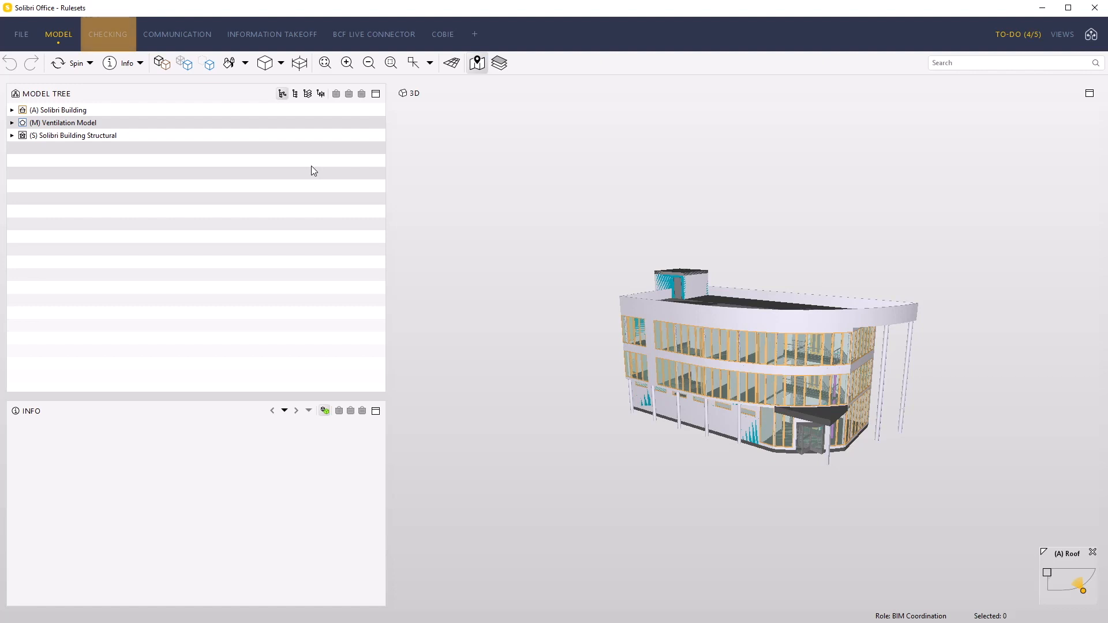
Step: Add the ruleset "#230 Property Rule Template with Component Filters.cset" from the Example Rules folder to the model checking
left_click(114, 36)
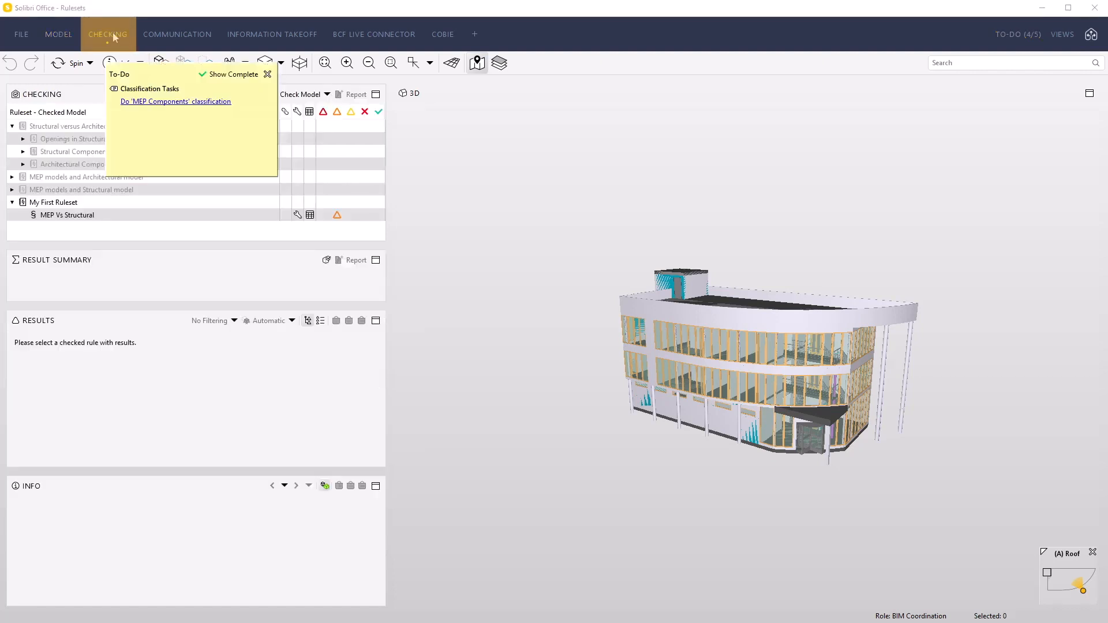
left_click(268, 75)
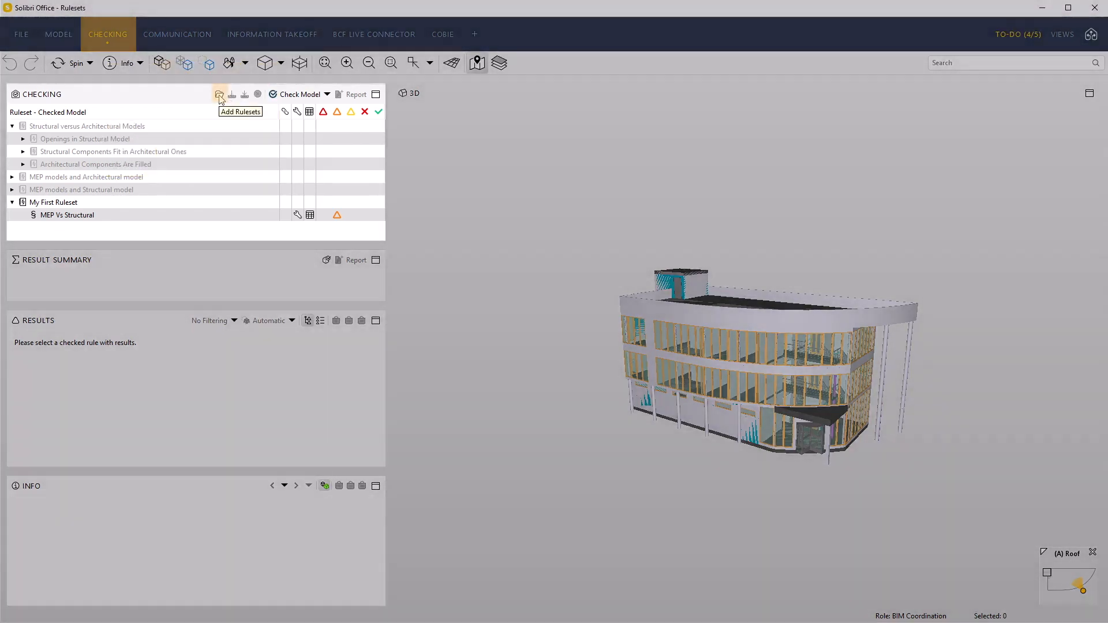
left_click(219, 96)
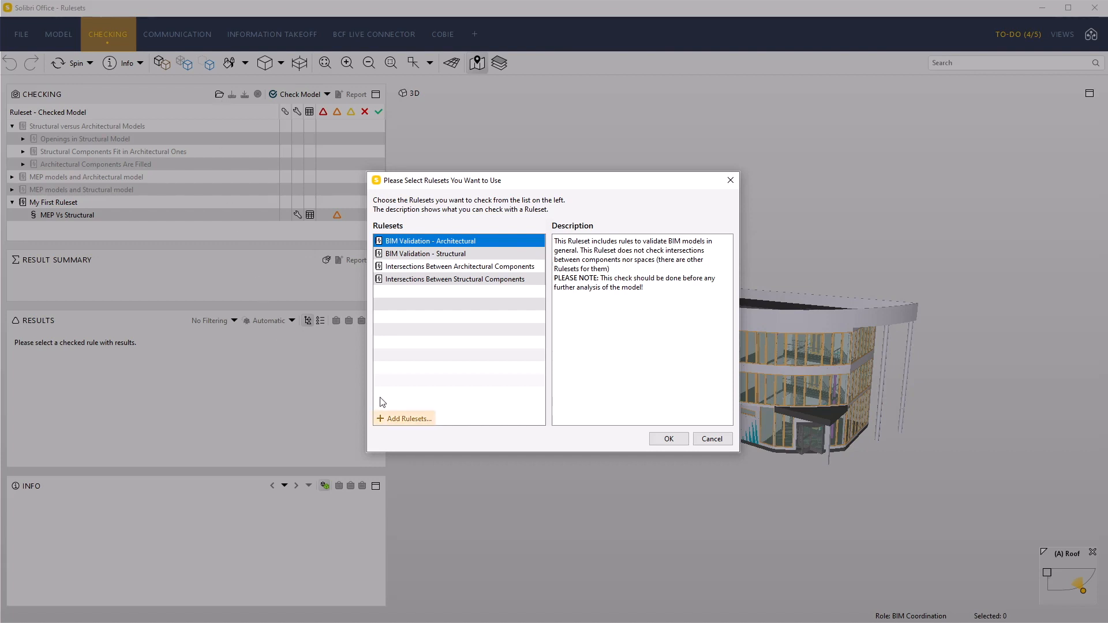
left_click(409, 418)
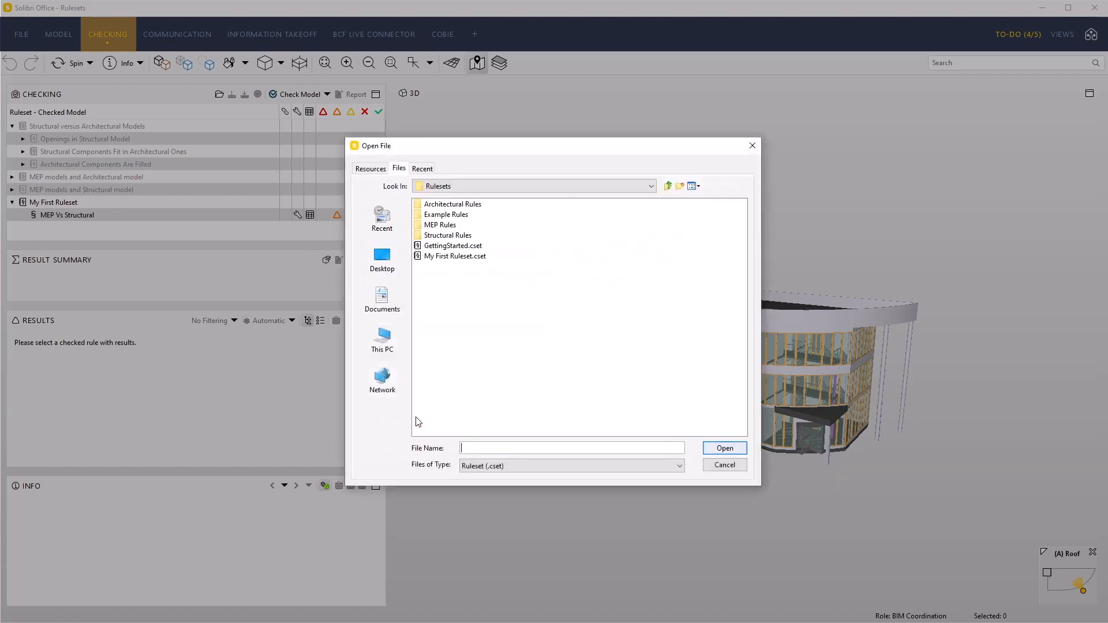
left_click(455, 215)
double_click(465, 219)
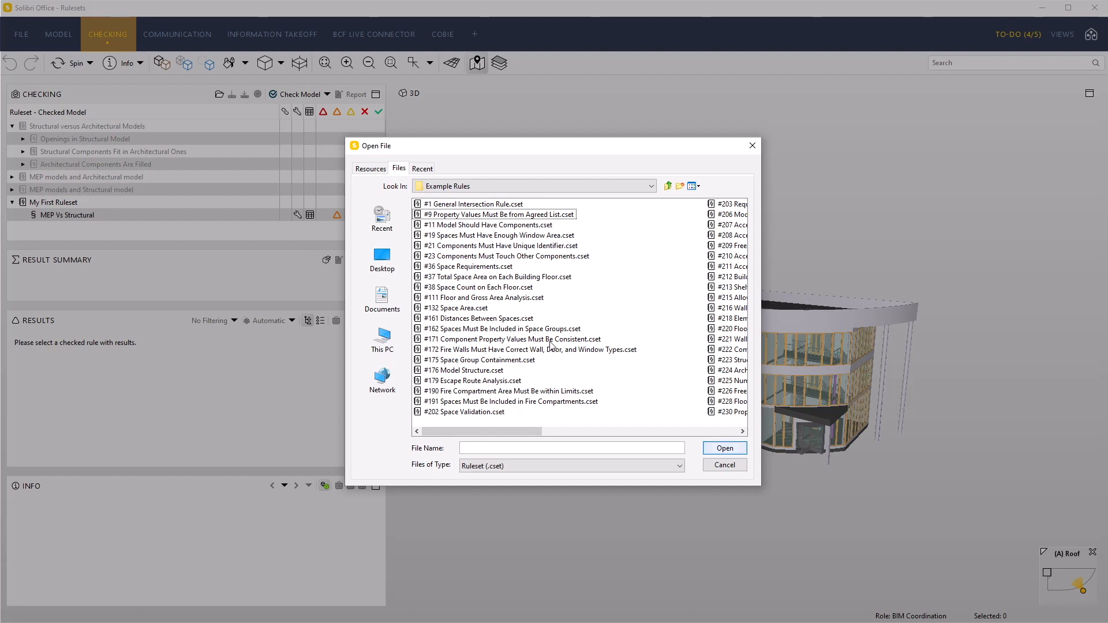
left_click(727, 412)
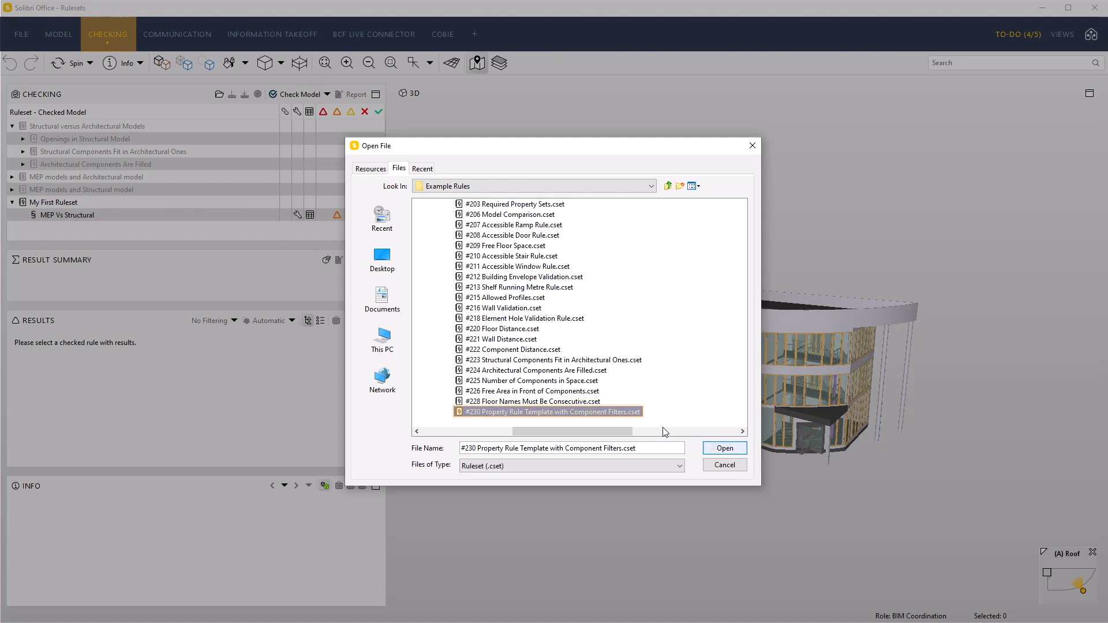
left_click(725, 449)
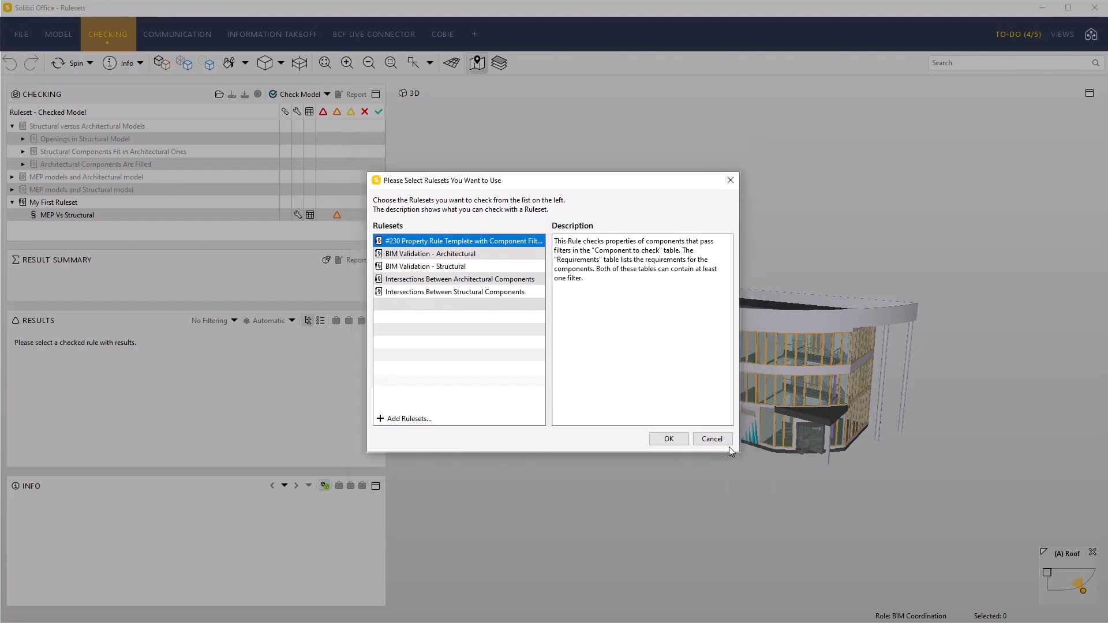
left_click(669, 439)
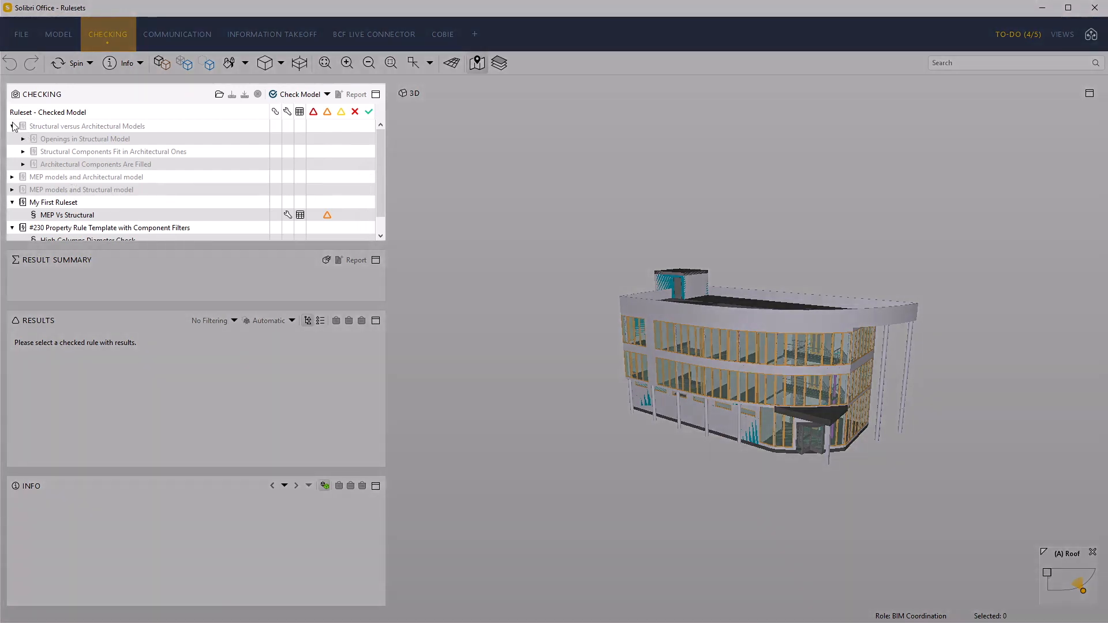
Step: Collapse the Structural versus Architectural Models ruleset and check the model against the added rules
left_click(12, 126)
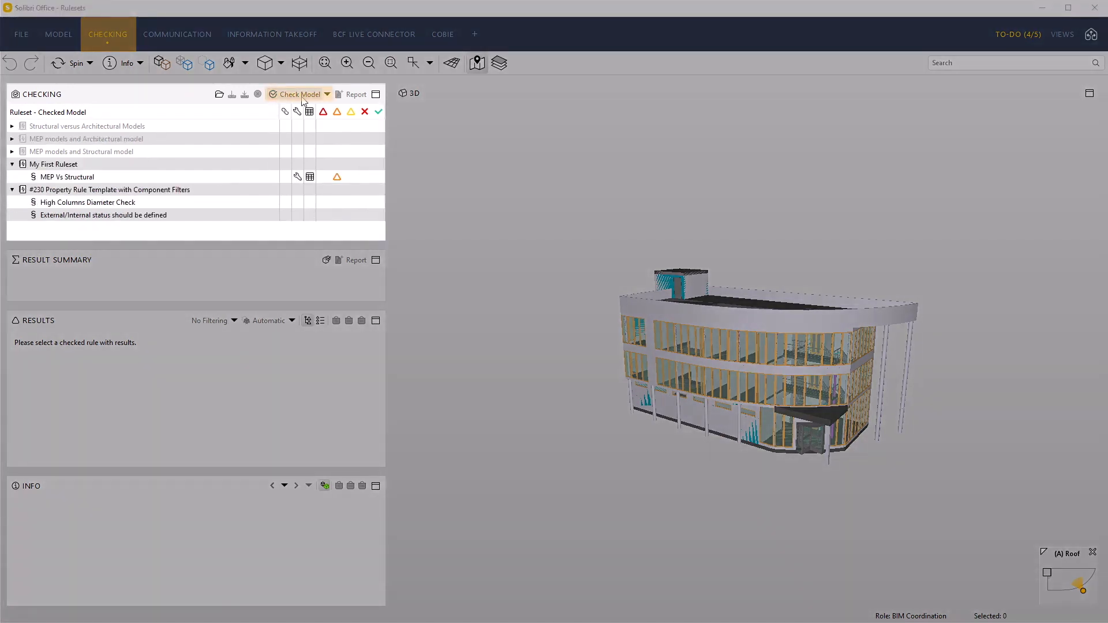
left_click(301, 94)
left_click(254, 216)
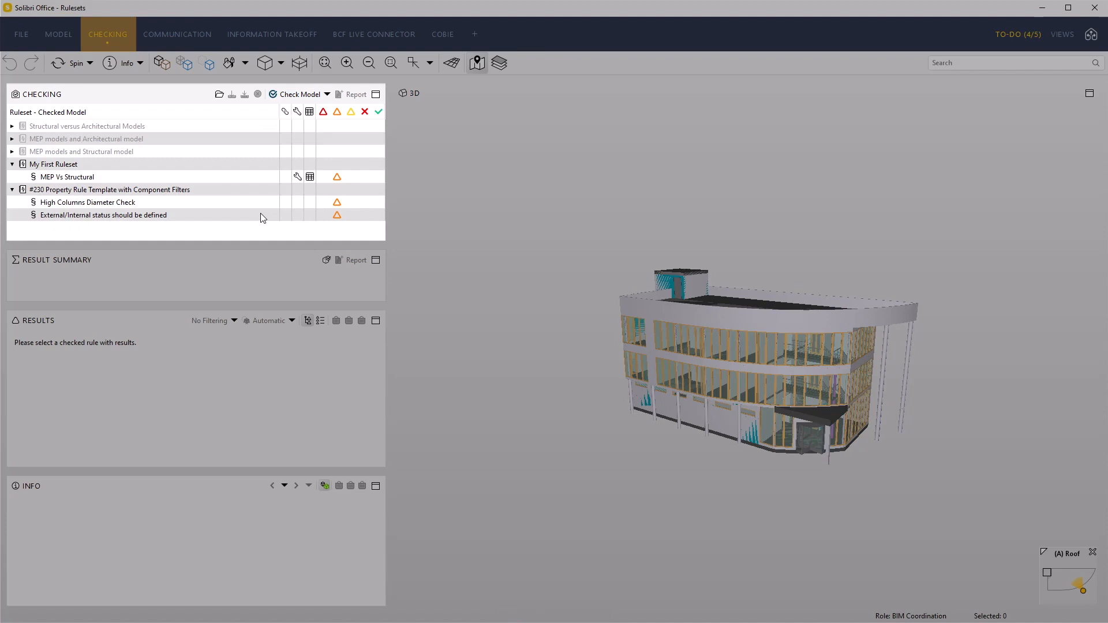
Step: Examine the C-2 result of the High Columns Diameter Check rule and its wrong property value issue
left_click(202, 203)
left_click(150, 352)
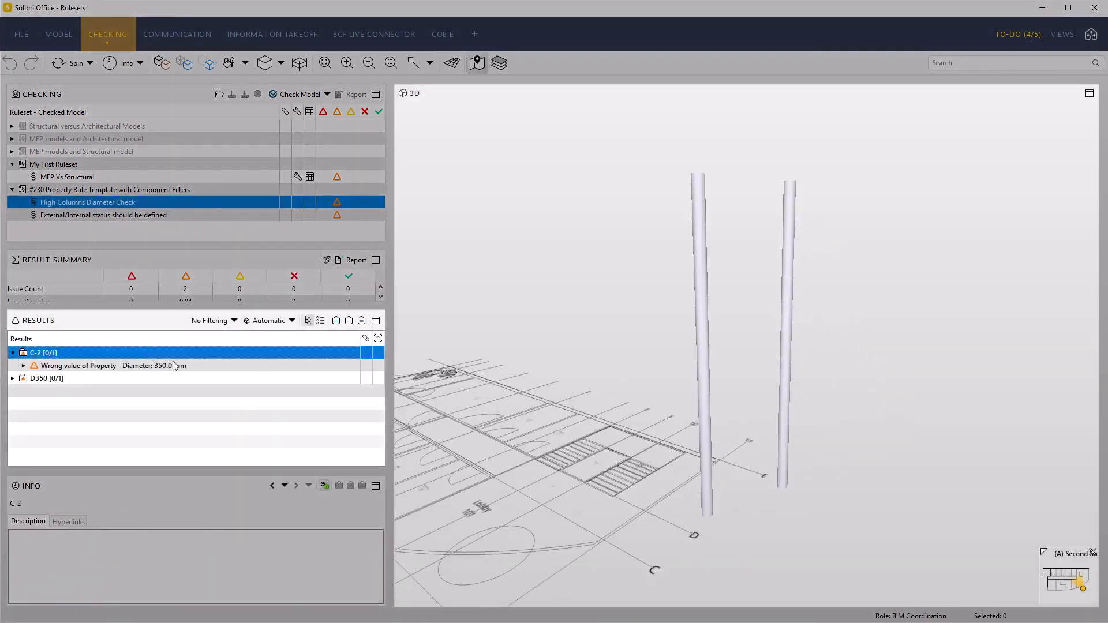
left_click(214, 368)
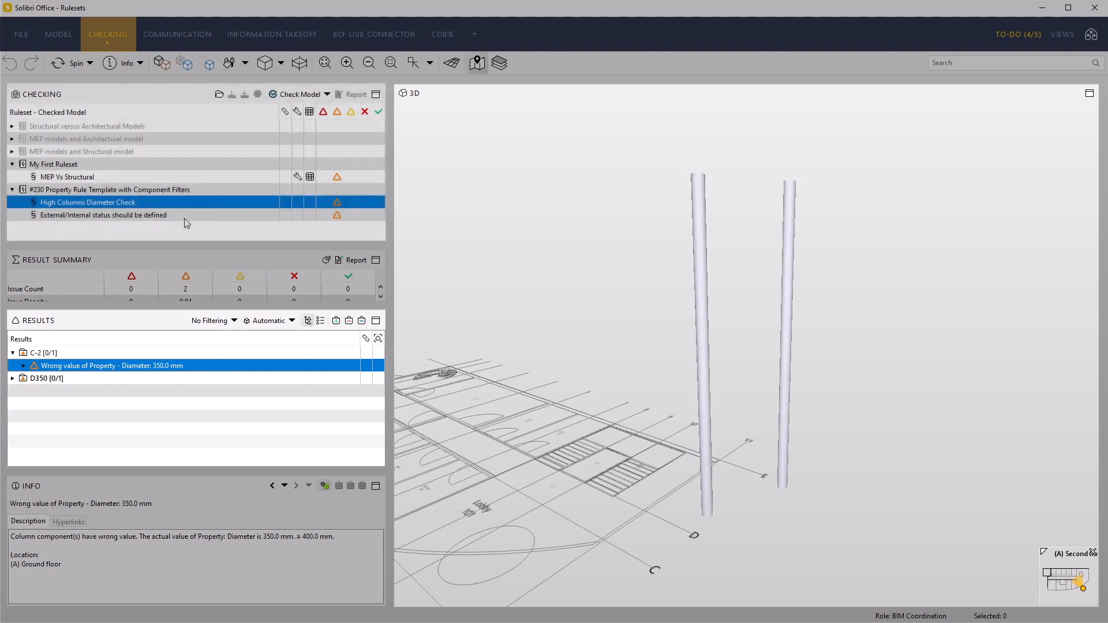
Step: Examine the door, slab and stair results of the "External/Internal status should be defined" rule, including the door issue's description
left_click(183, 214)
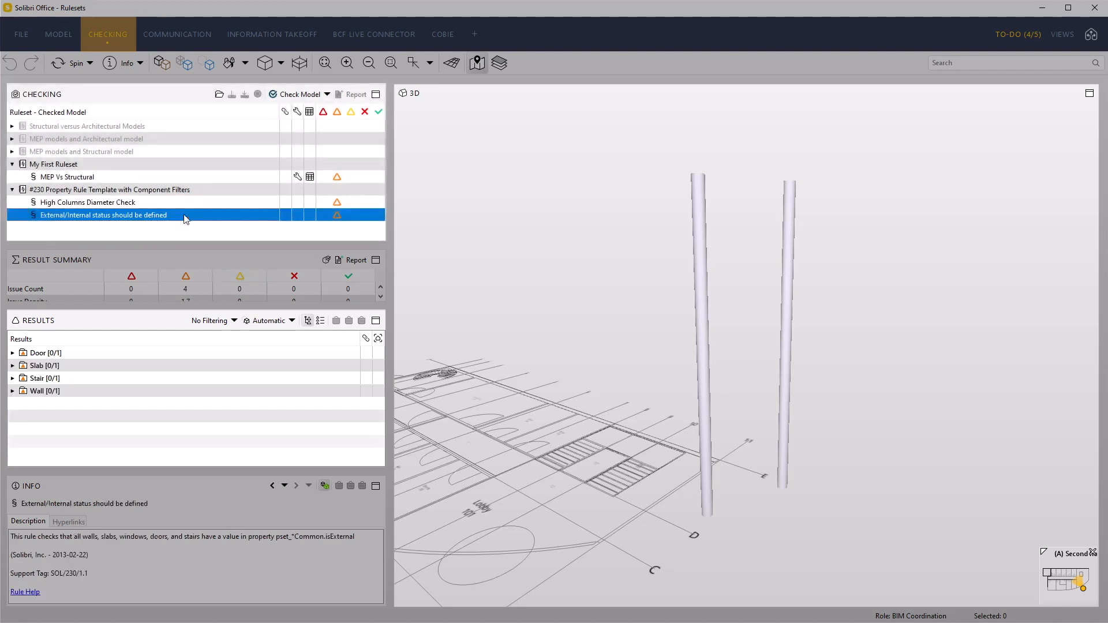
double_click(164, 353)
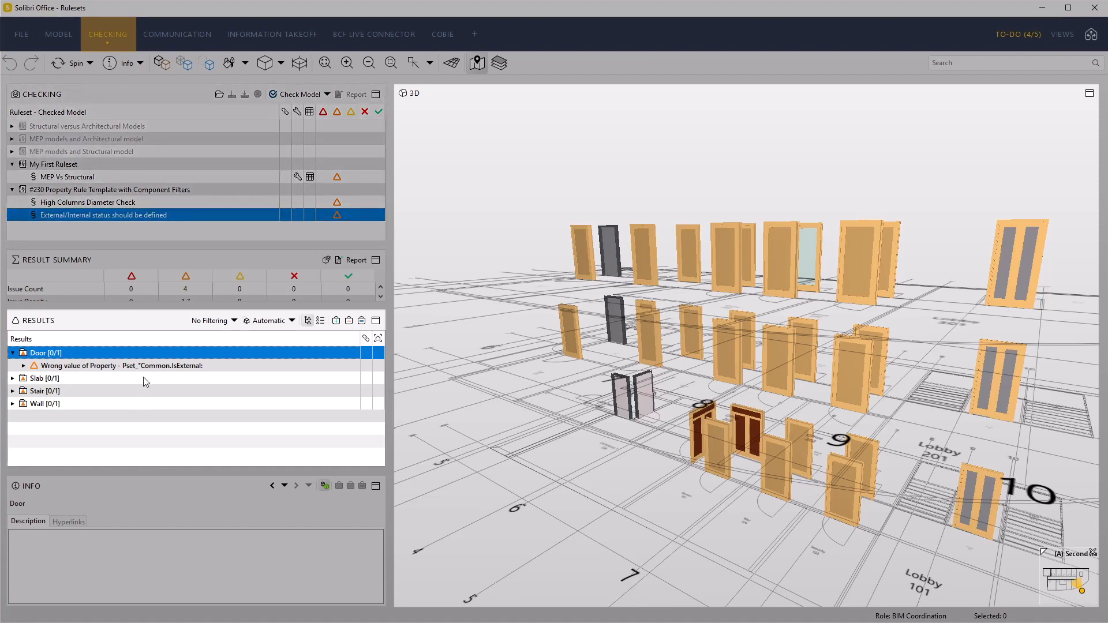
left_click(143, 379)
left_click(139, 392)
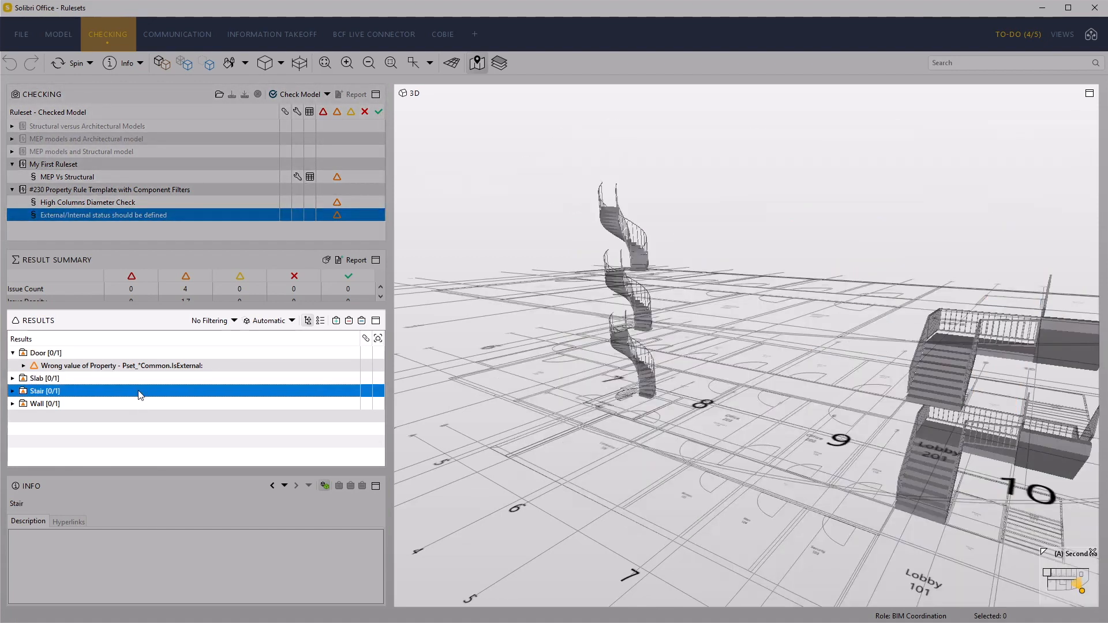
left_click(129, 354)
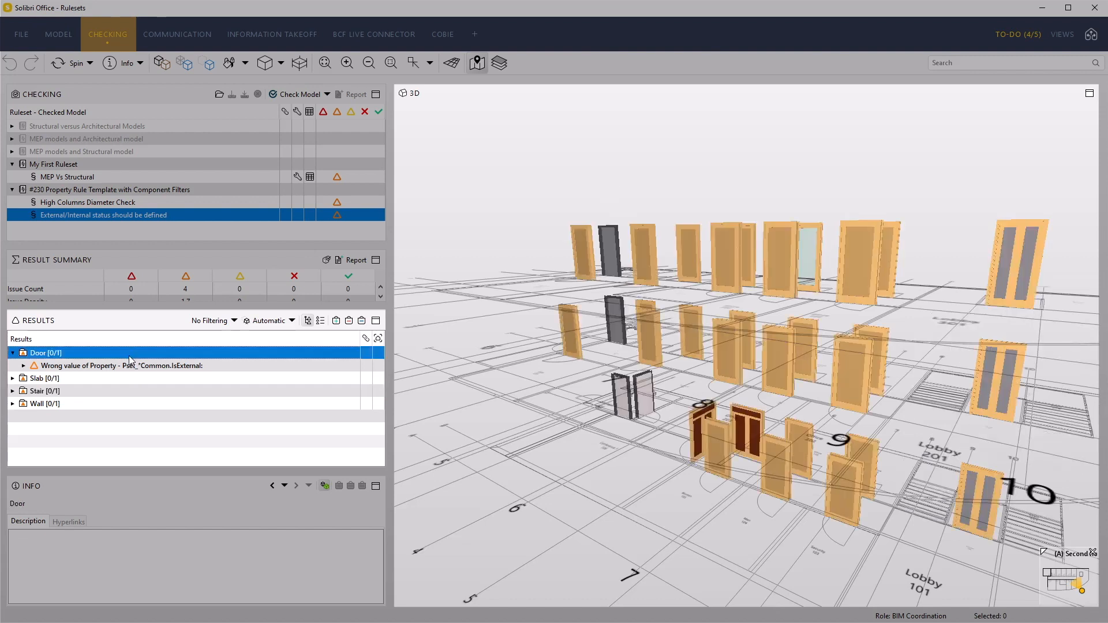
left_click(224, 371)
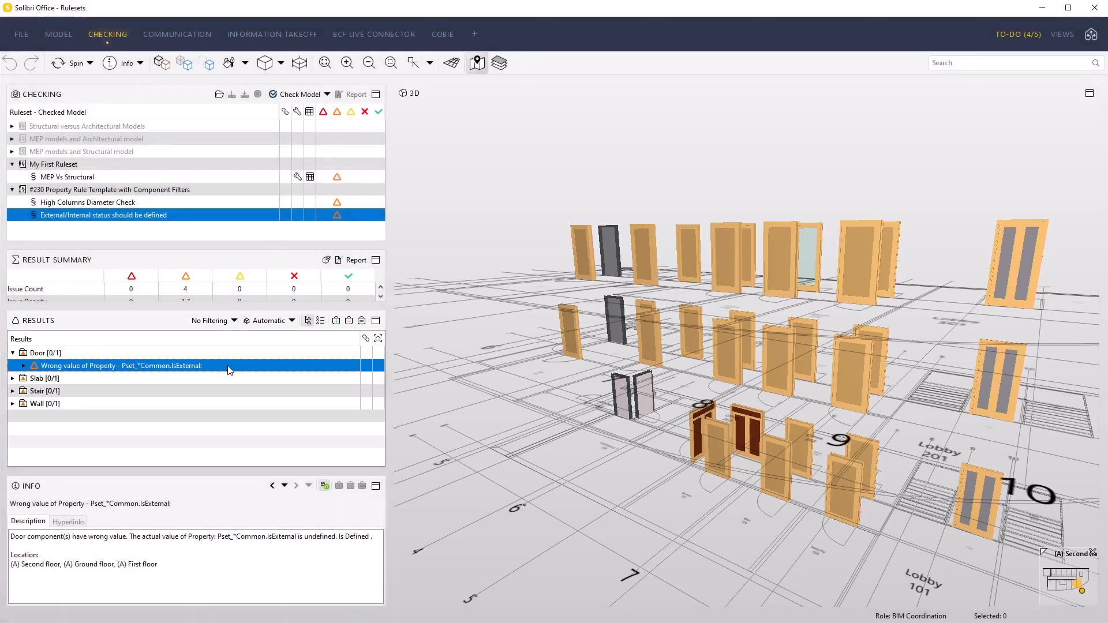
Step: Show the whole building again in the 3D view and open the Ruleset Manager
left_click(165, 66)
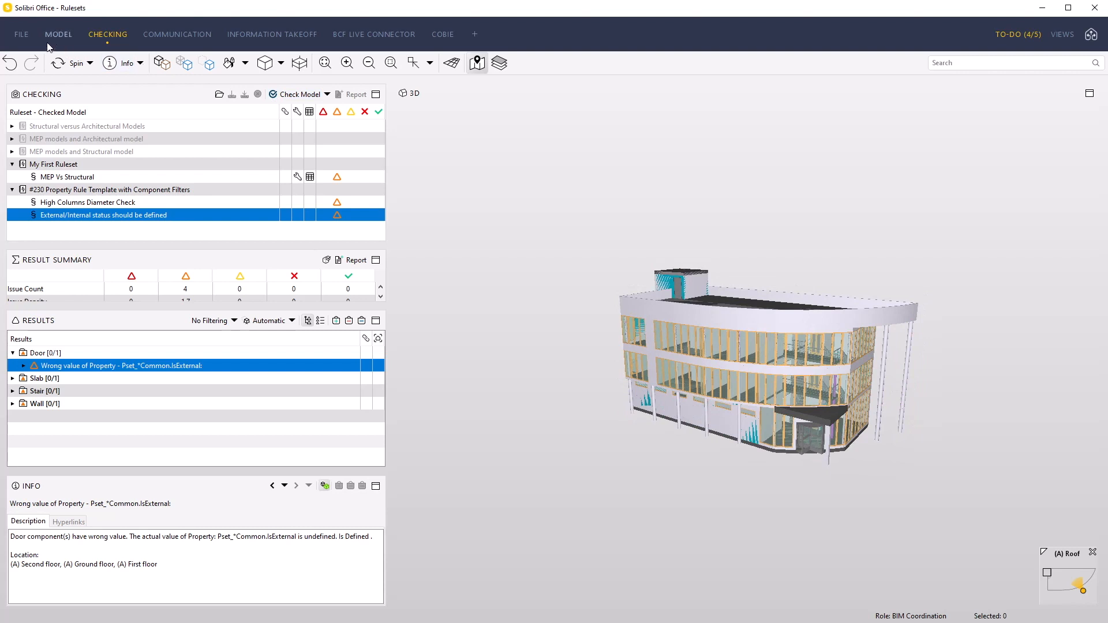
left_click(21, 37)
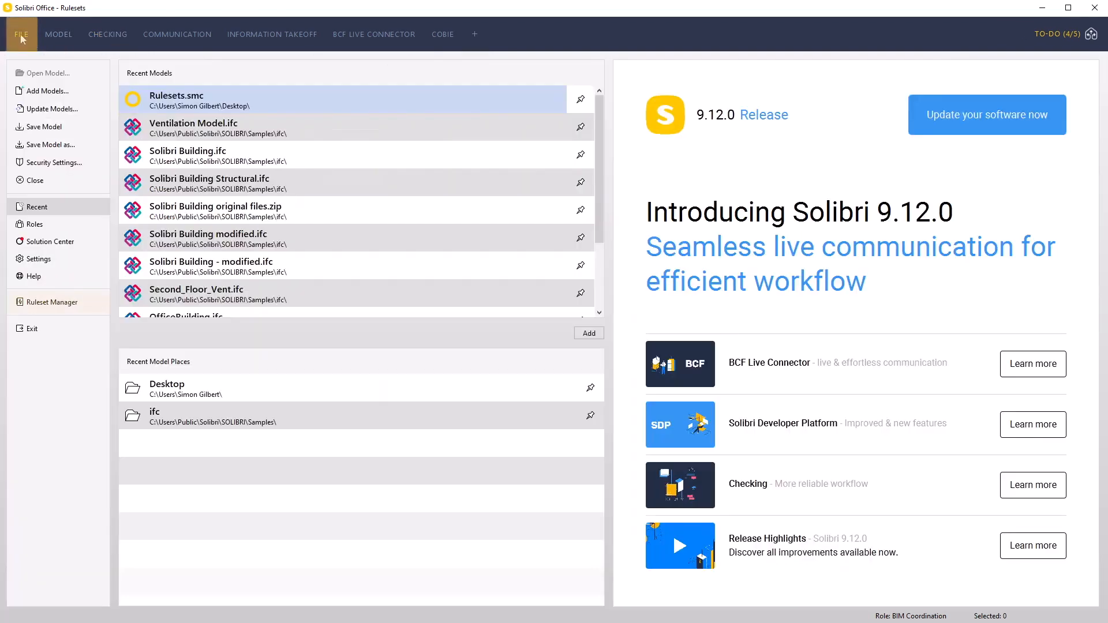
left_click(72, 302)
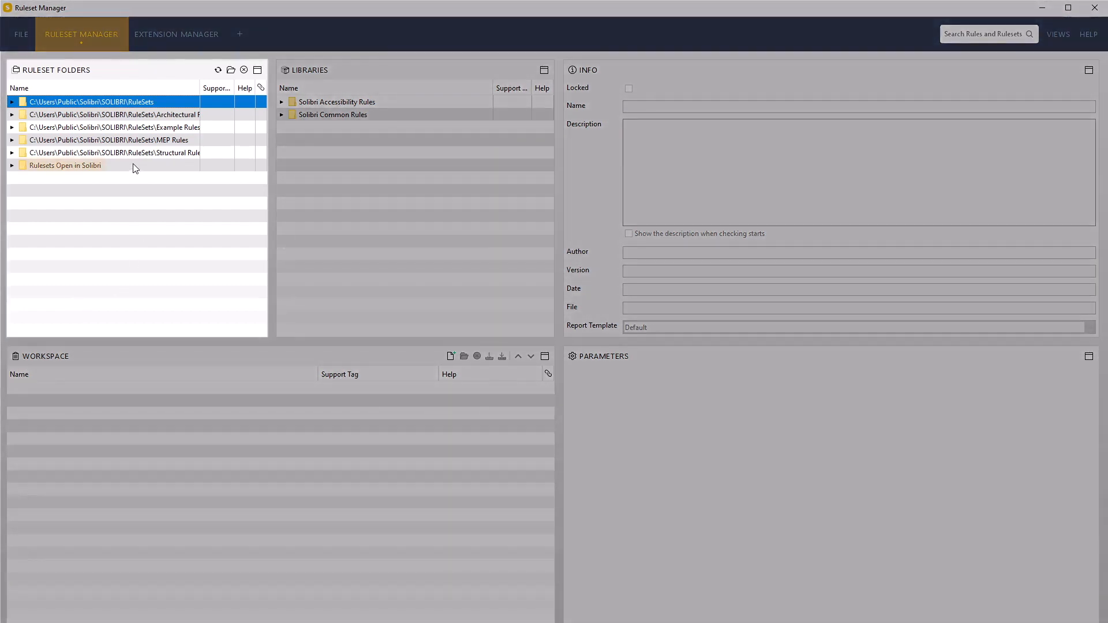
Step: Compare the #230 ruleset under Rulesets Open in Solibri with its copy in the Example Rules folder
left_click(134, 168)
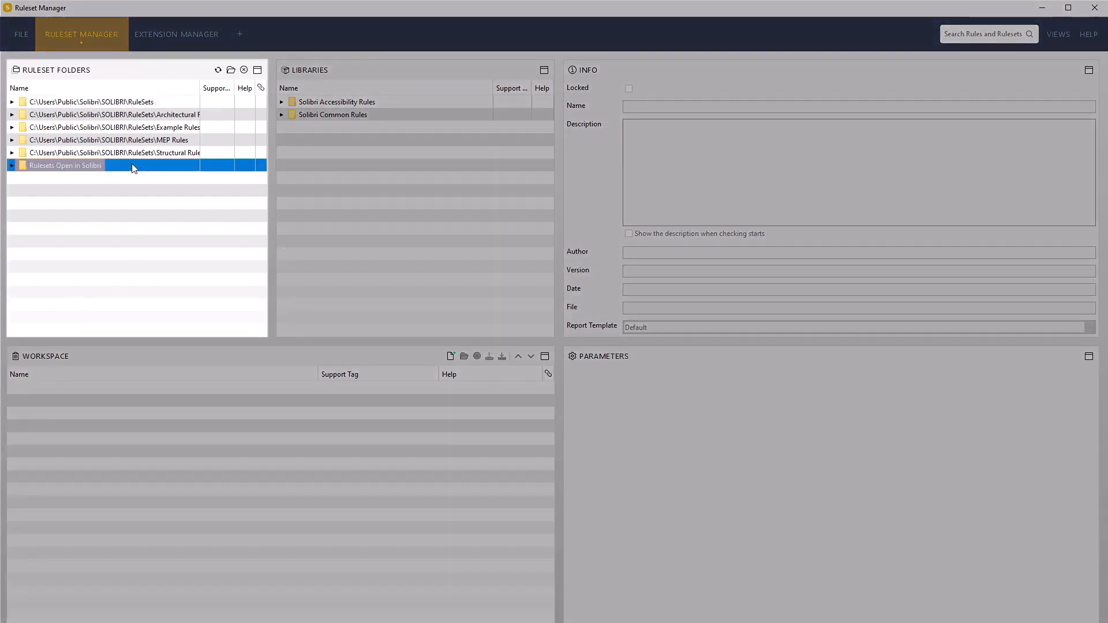
double_click(135, 168)
left_click(181, 181)
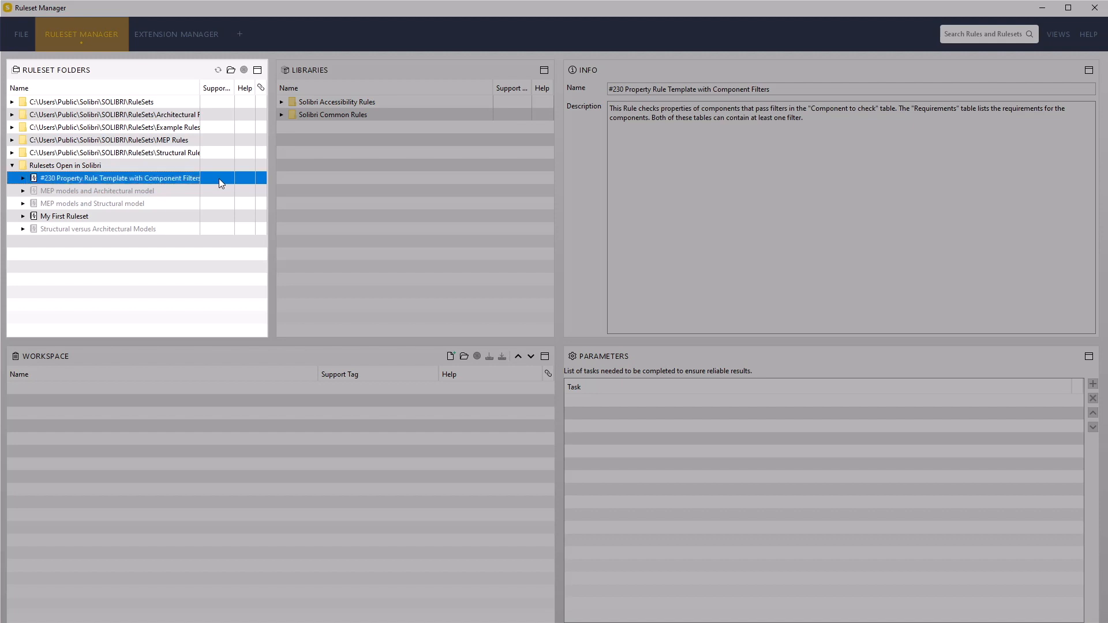
left_click(189, 126)
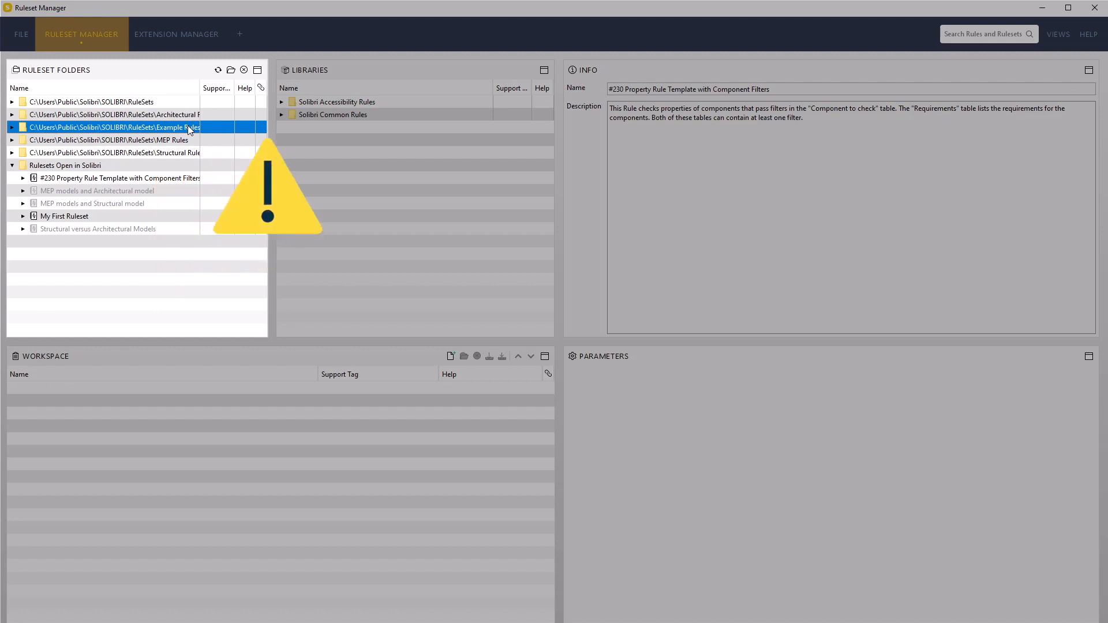
double_click(189, 127)
left_click_drag(262, 142, 262, 233)
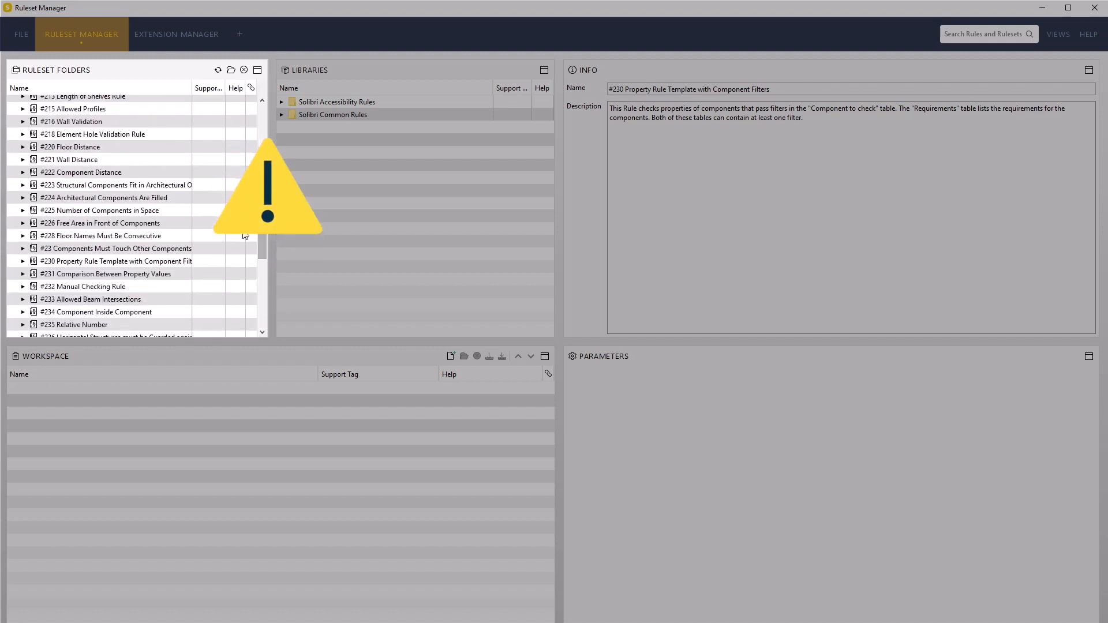
left_click(123, 264)
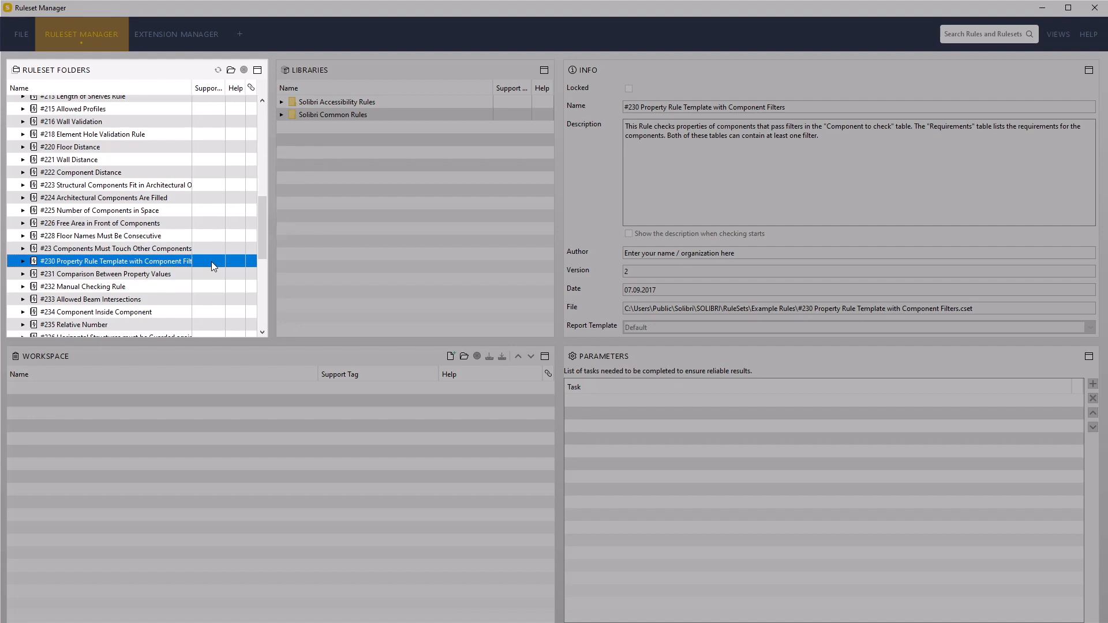
Step: Open the #230 Property Rule Template with Component Filters ruleset from Rulesets Open in Solibri in the workspace
scroll(251, 325, "down", 8)
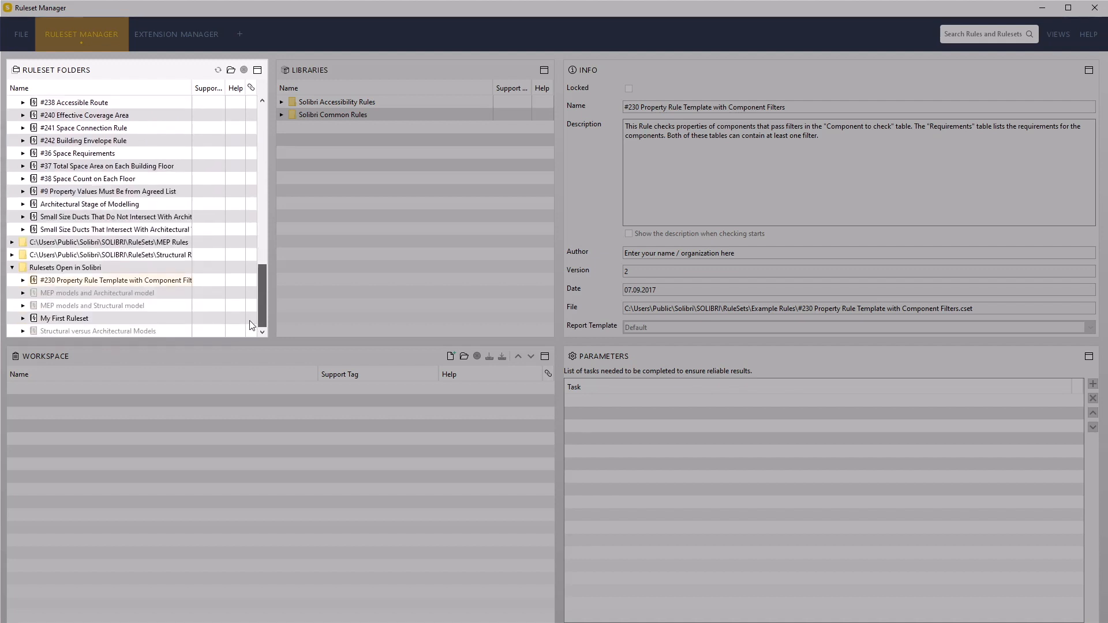
left_click(166, 282)
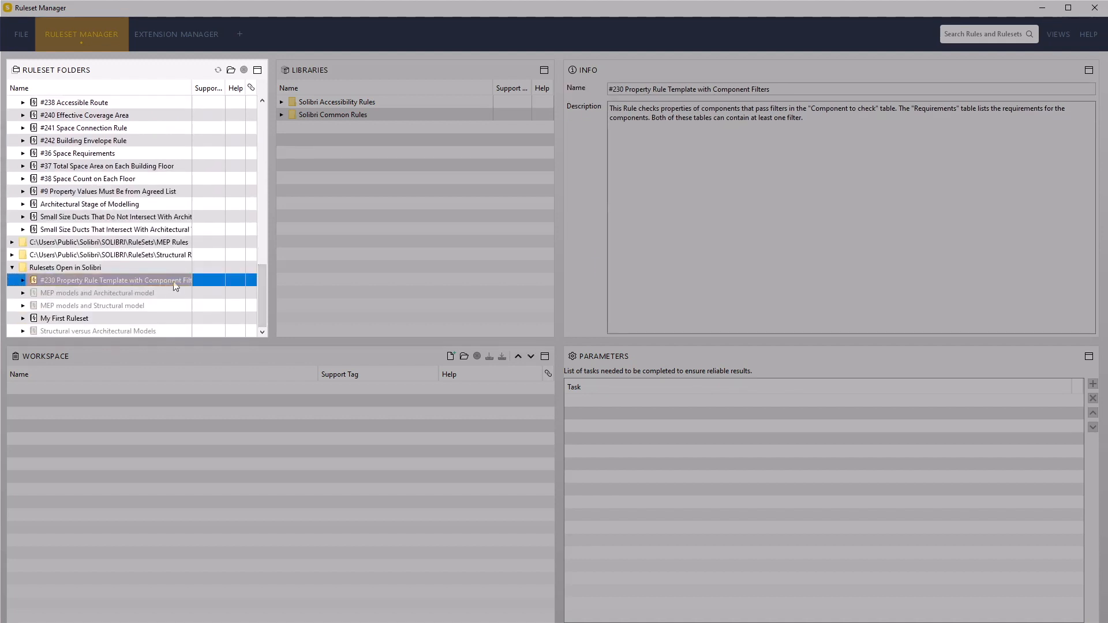
left_click_drag(176, 286, 398, 346)
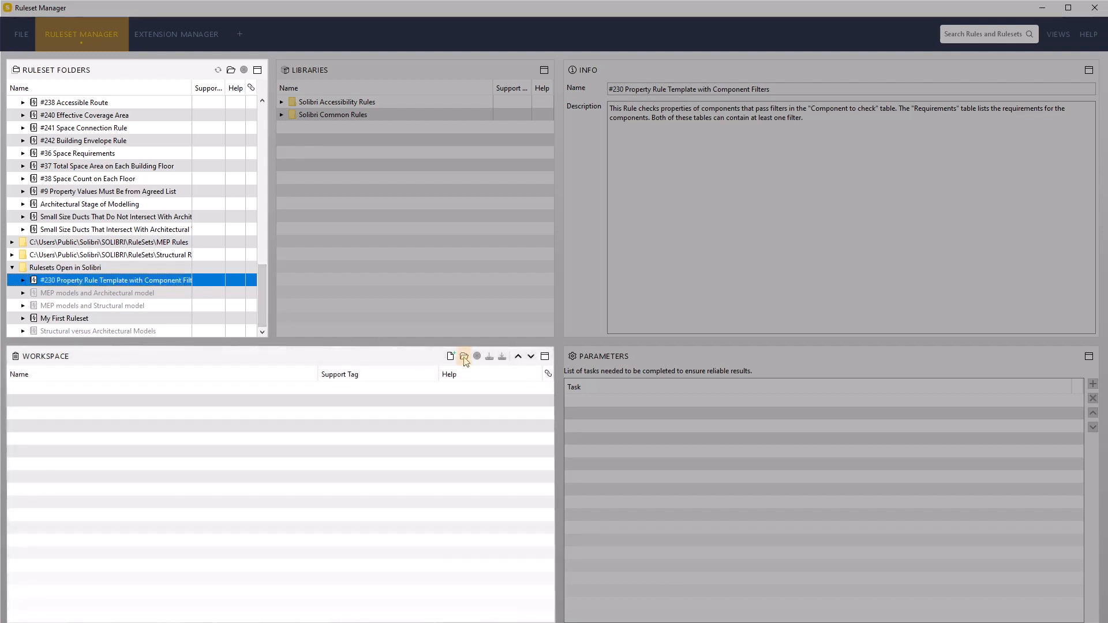
left_click(464, 357)
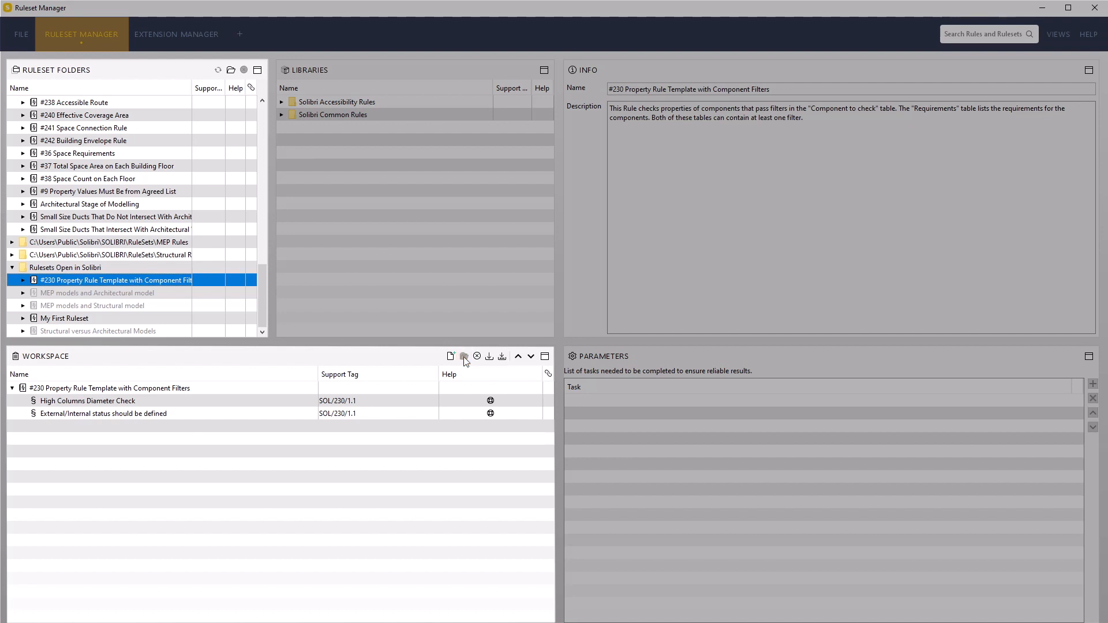
Step: Add the rule "Doors Must Be Connected to Two Spaces" from the #231 Comparison Between Property Values ruleset to the #230 workspace ruleset
left_click_drag(266, 306, 278, 264)
left_click(173, 190)
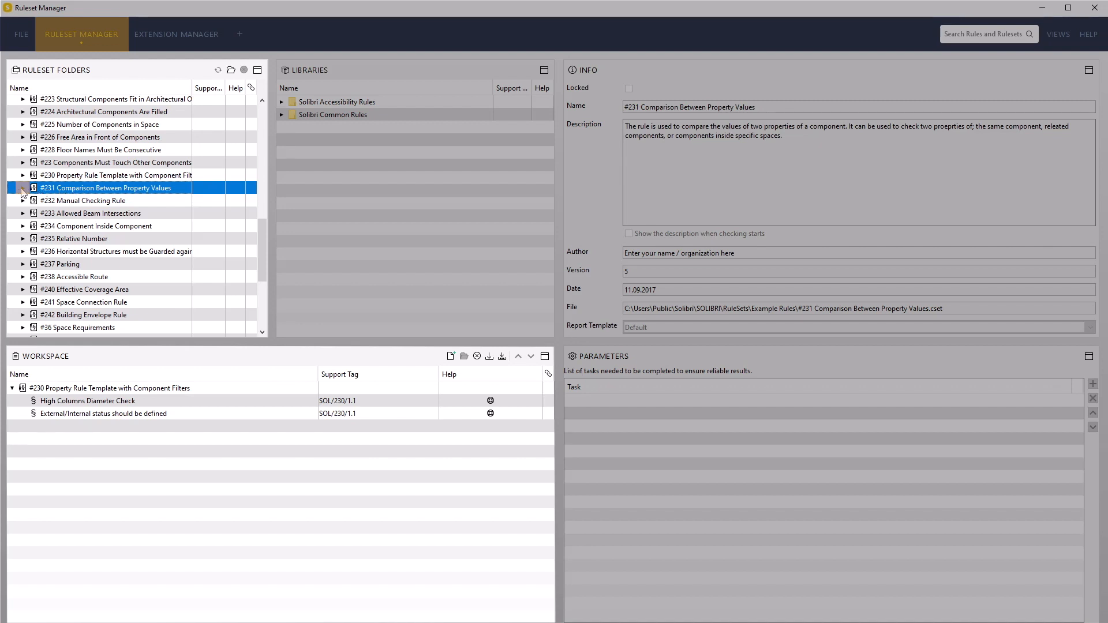
left_click(23, 188)
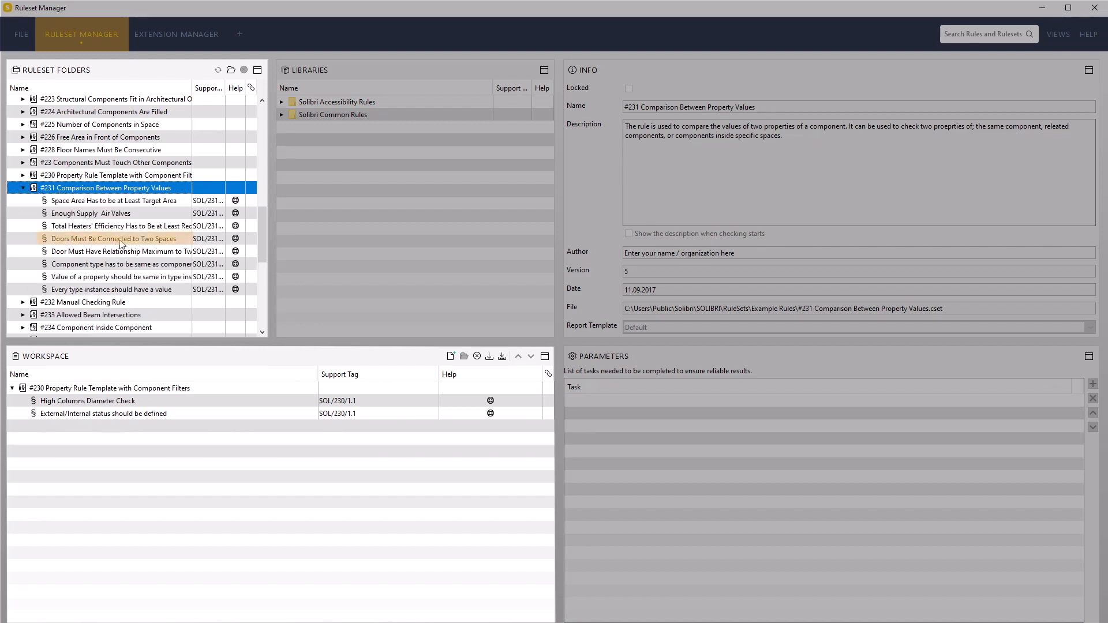
left_click(123, 242)
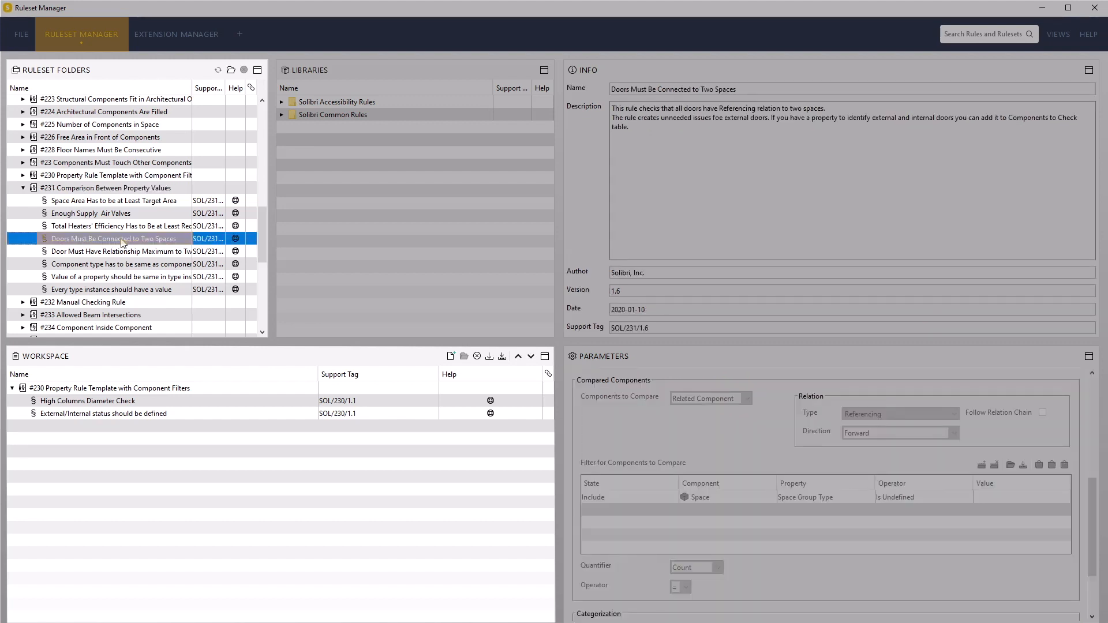
left_click_drag(123, 242, 178, 393)
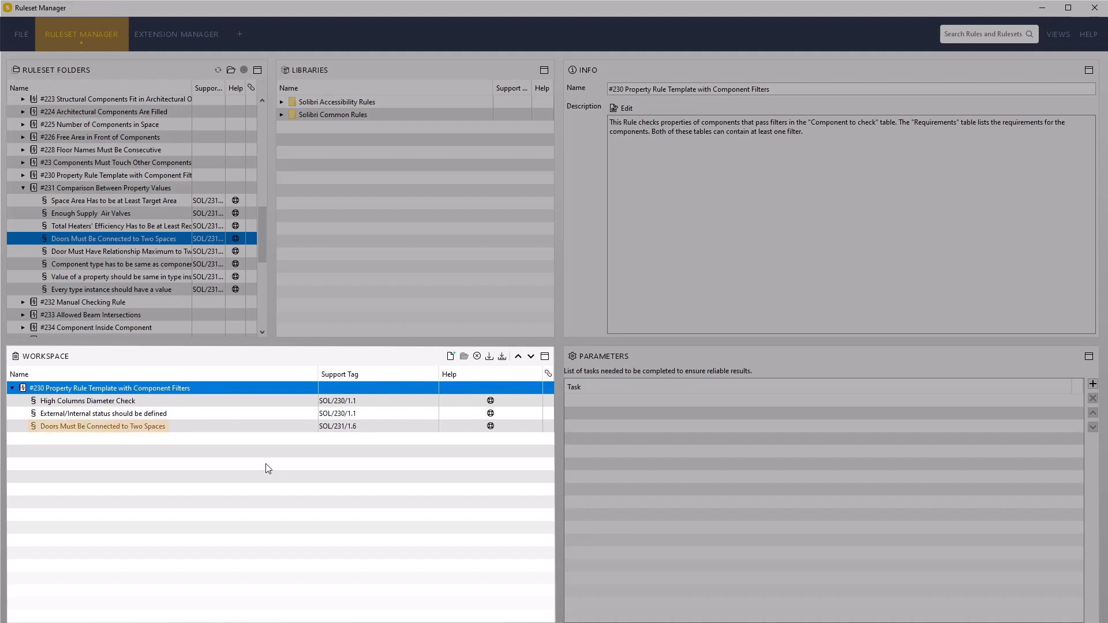
Step: Review the checked components and target value parameters of the workspace rule "Doors Must Be Connected to Two Spaces"
left_click(254, 427)
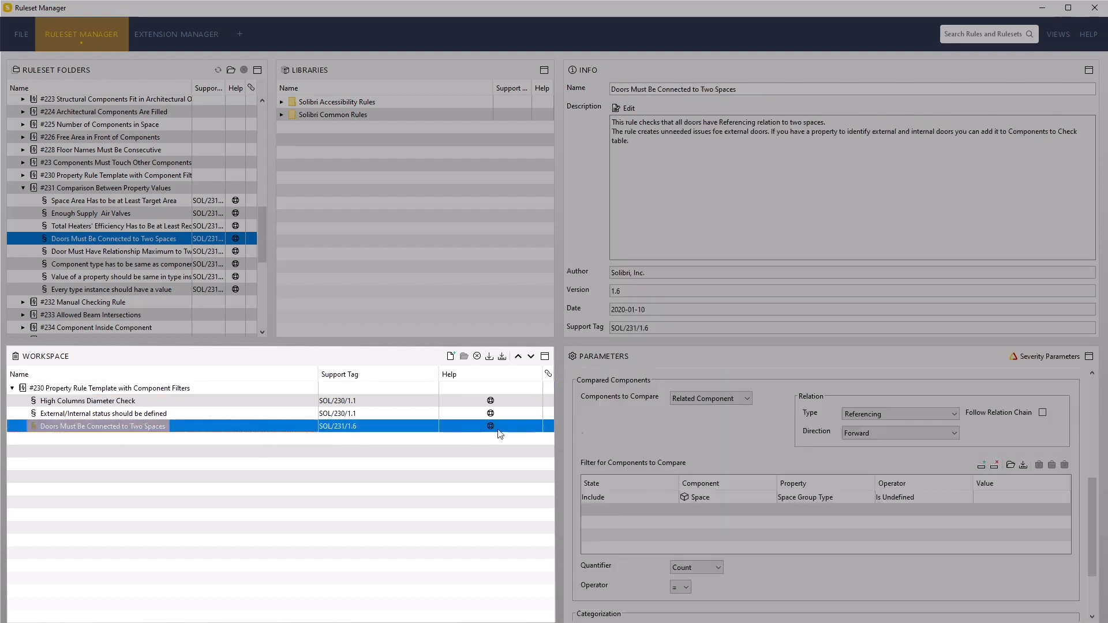
left_click_drag(1094, 524, 1096, 413)
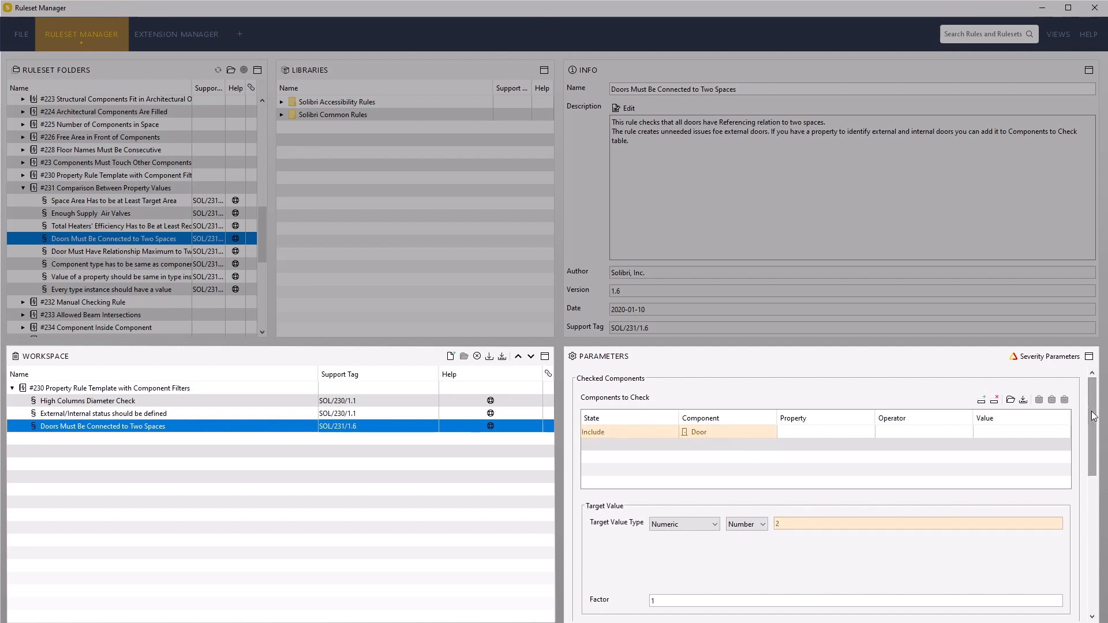
Step: Set the relation direction for the compared components of "Doors Must Be Connected to Two Spaces" to Either
left_click_drag(1094, 415, 1085, 518)
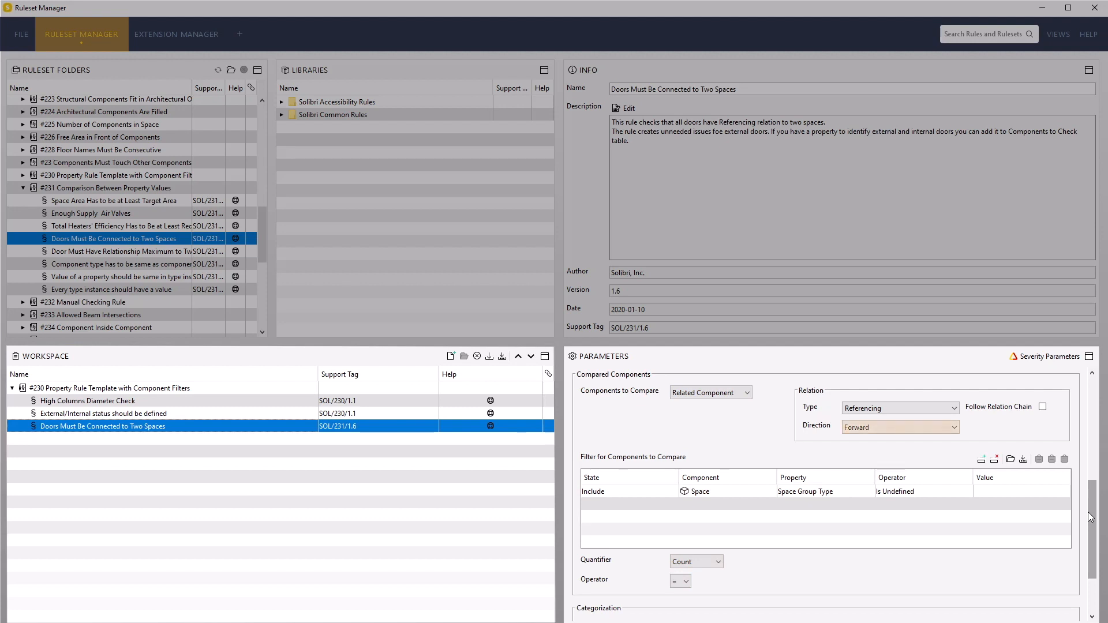
left_click(955, 429)
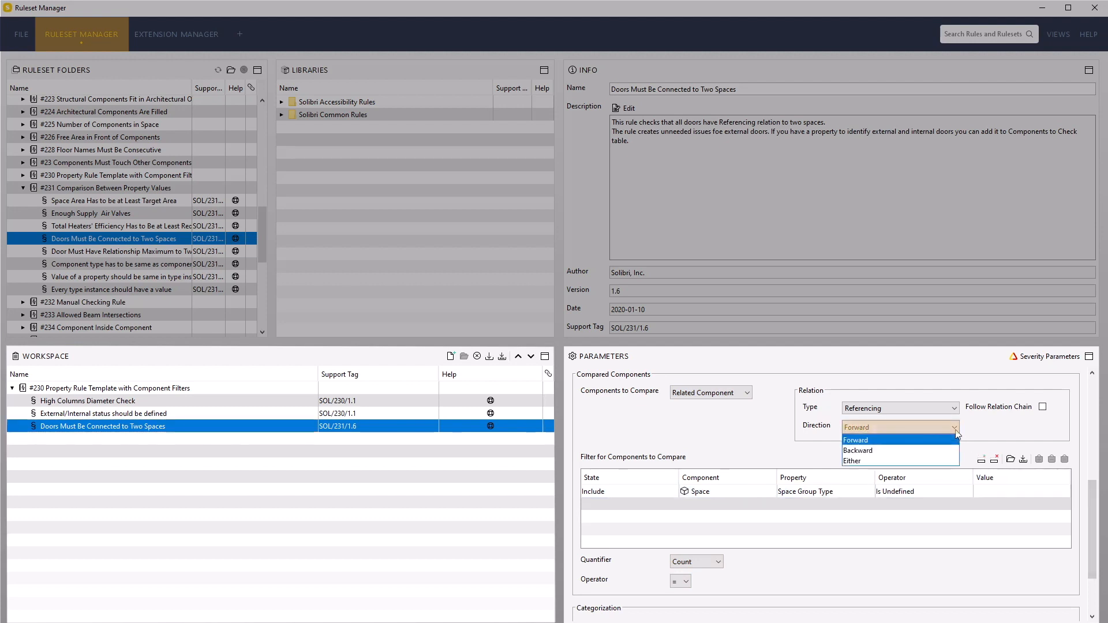
left_click(854, 461)
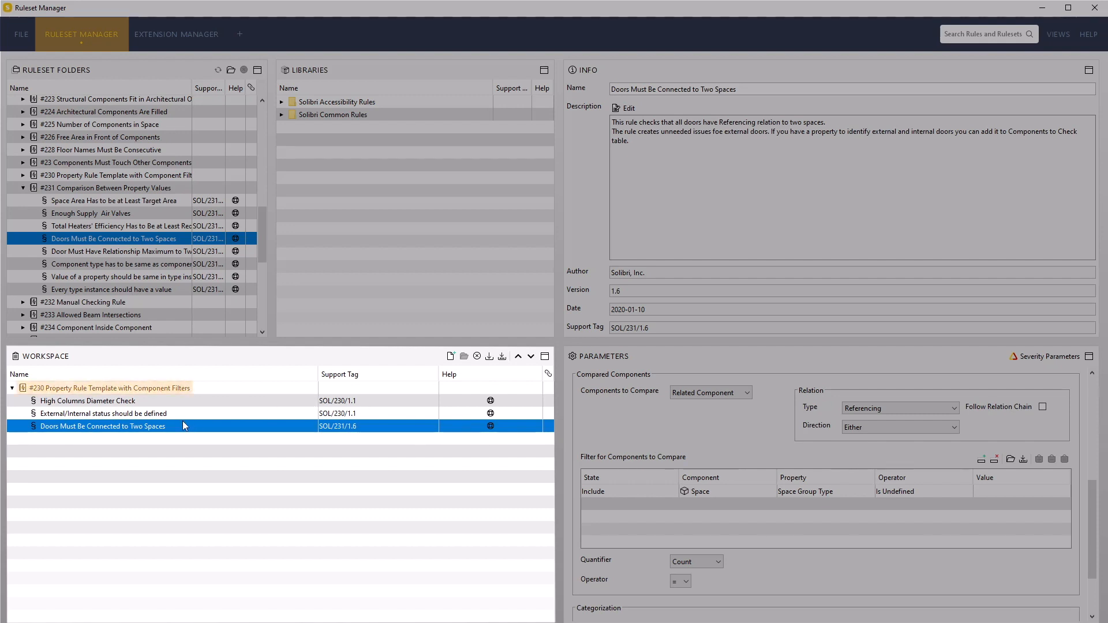
Step: Rename the #230 Property Rule Template with Component Filters ruleset in the workspace to "My Second Ruleset"
left_click(176, 388)
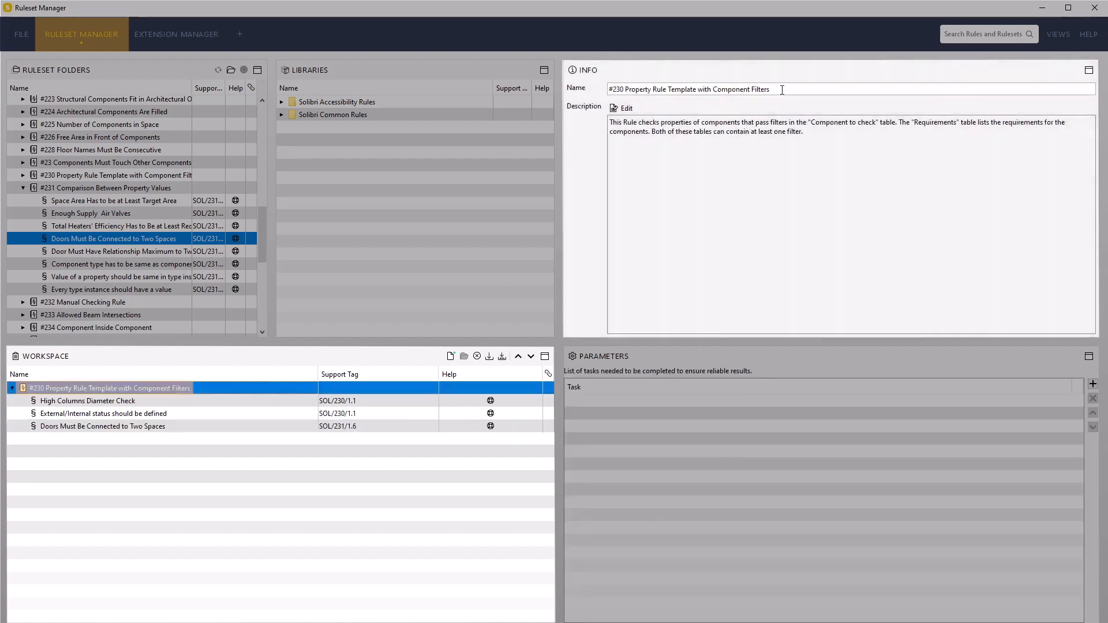
left_click_drag(782, 90, 583, 83)
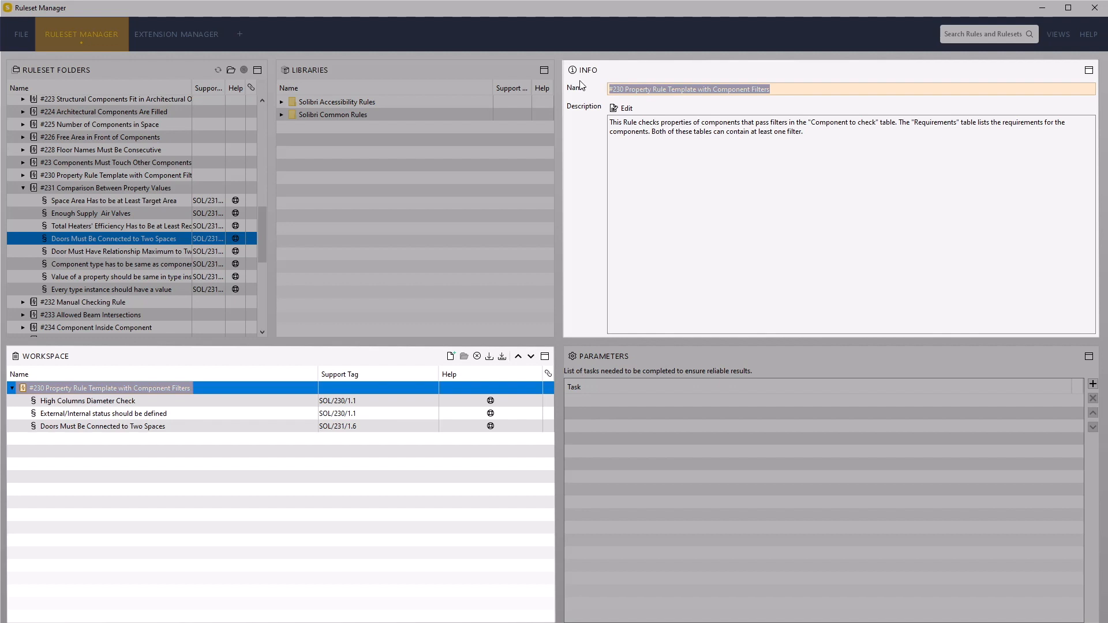
type("My Second ")
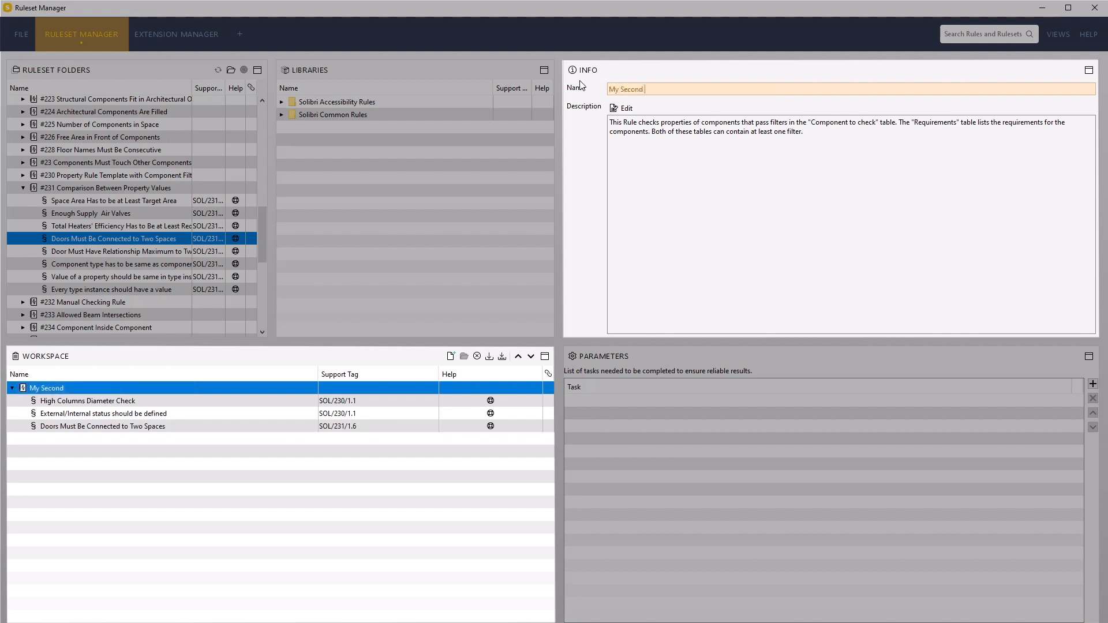
type("Ruleset")
key("Return")
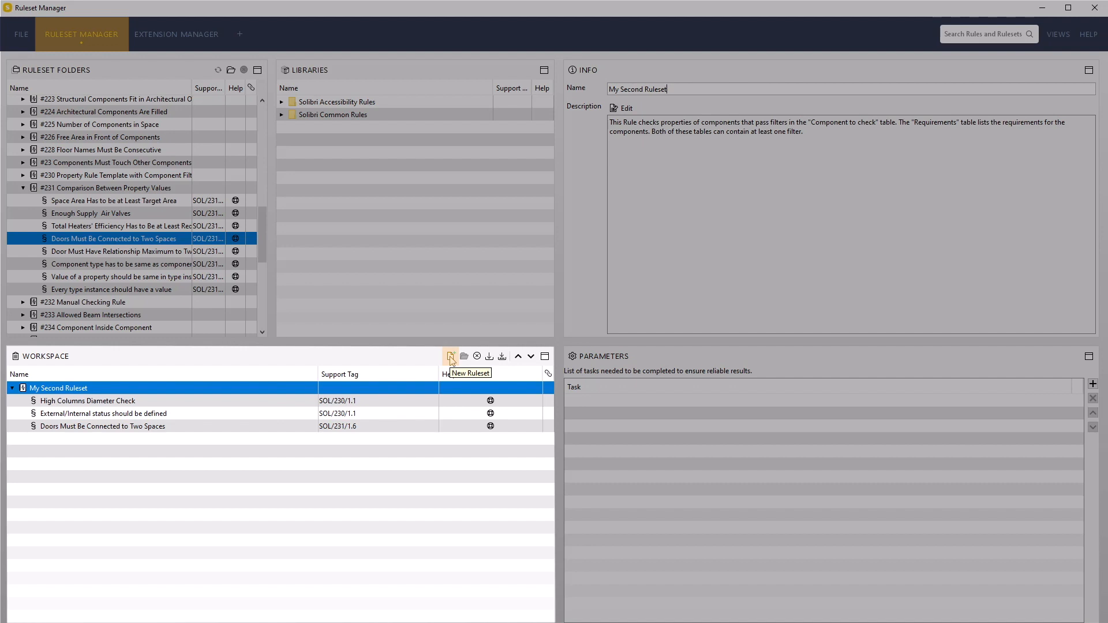
Step: Create a new sub-ruleset inside My Second Ruleset and name it "Building Envelope Checks"
left_click(450, 357)
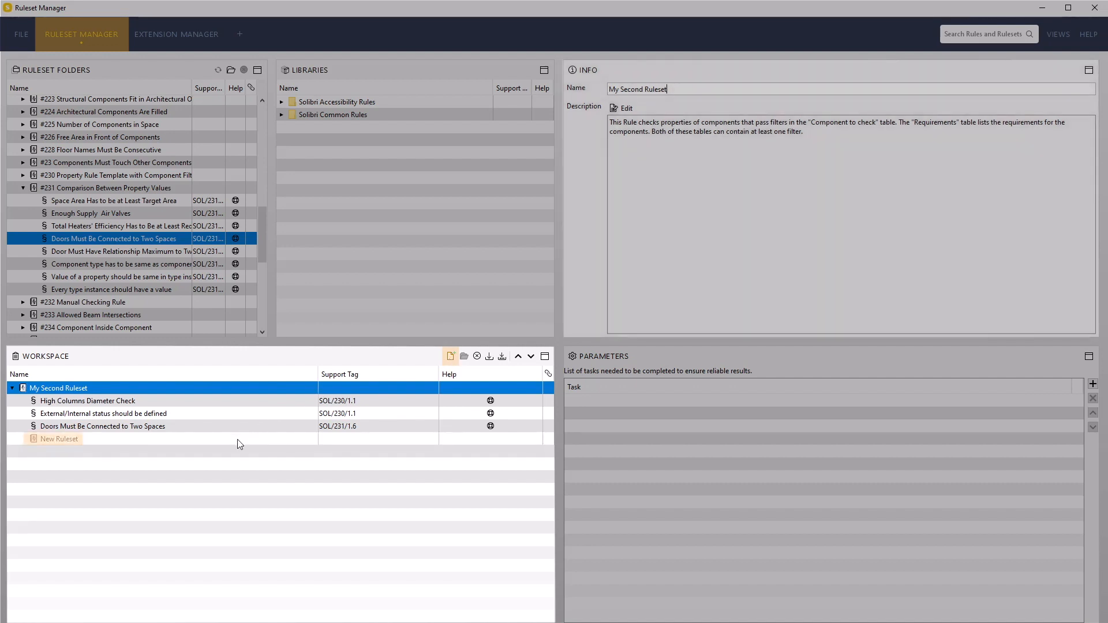
left_click(240, 443)
left_click_drag(670, 91, 605, 91)
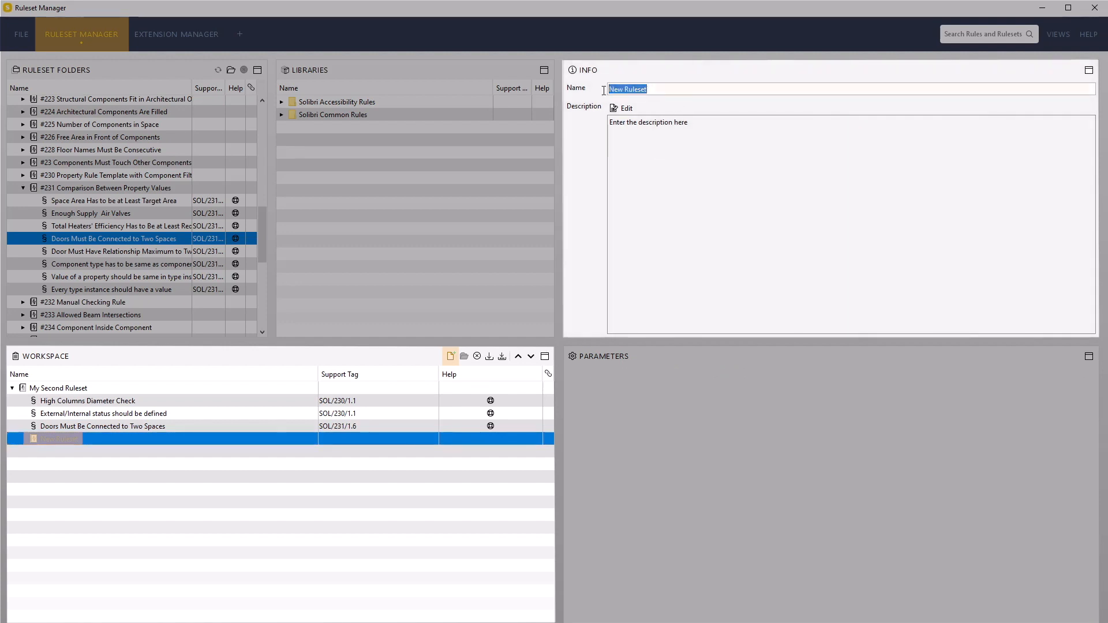
type("Building E")
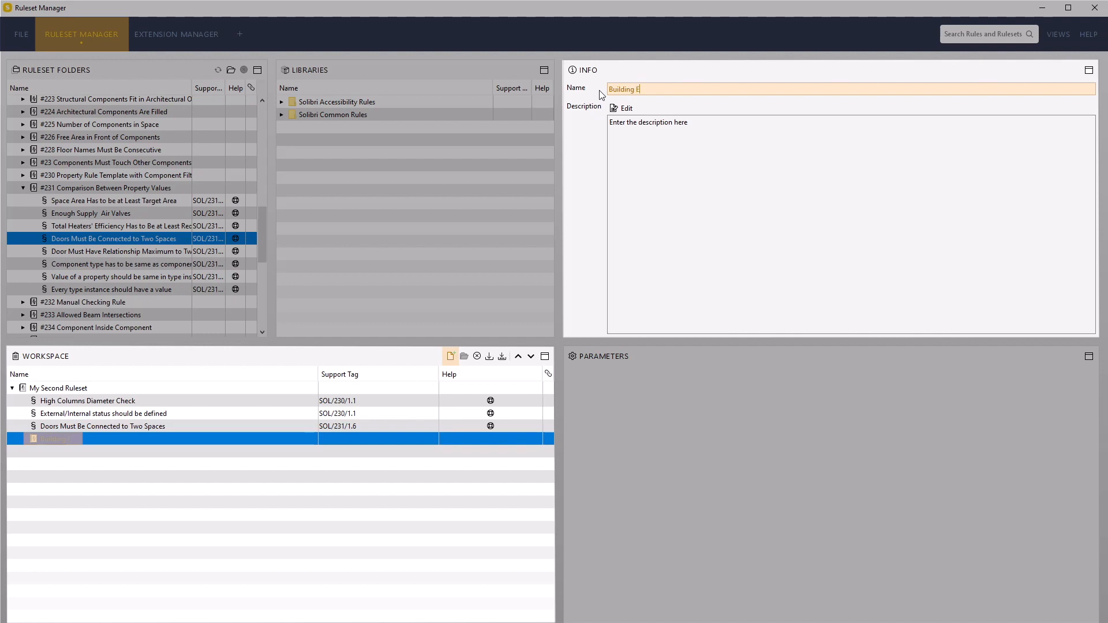
type("nvelope Checks")
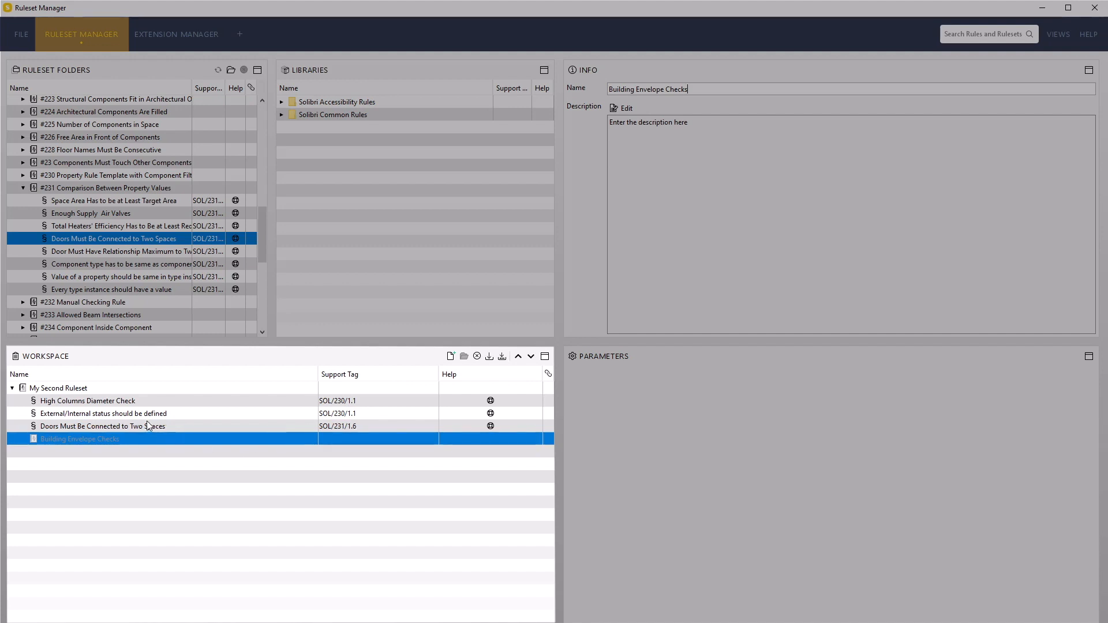
Step: Move the External/Internal status and Doors Must Be Connected rules into Building Envelope Checks, and place that sub-ruleset above High Columns Diameter Check
left_click_drag(139, 416, 117, 430)
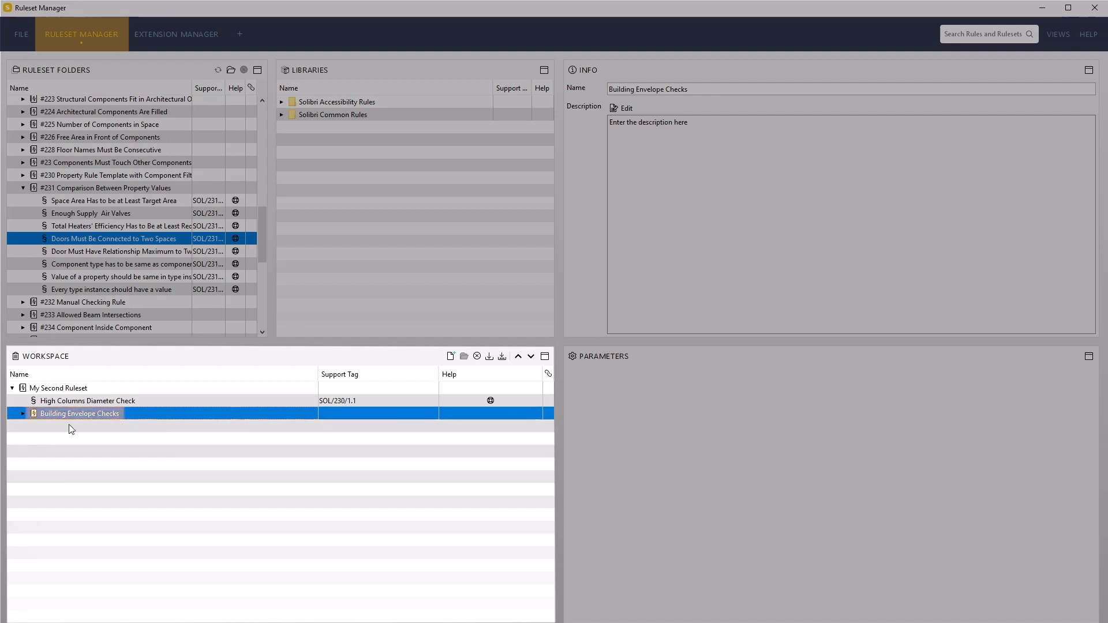
left_click(24, 414)
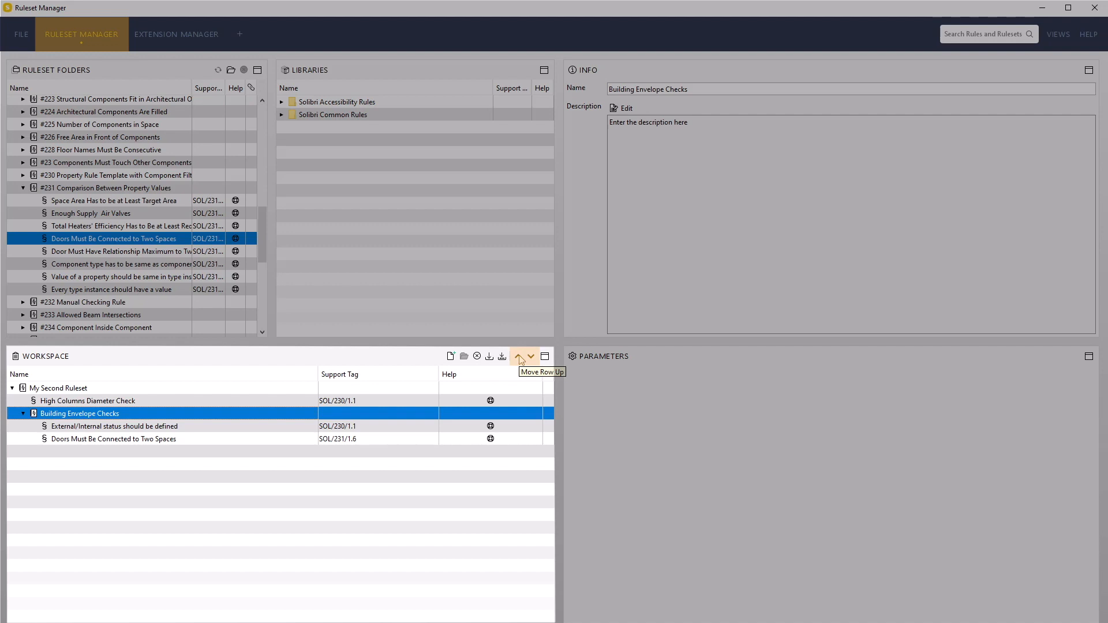
left_click(518, 358)
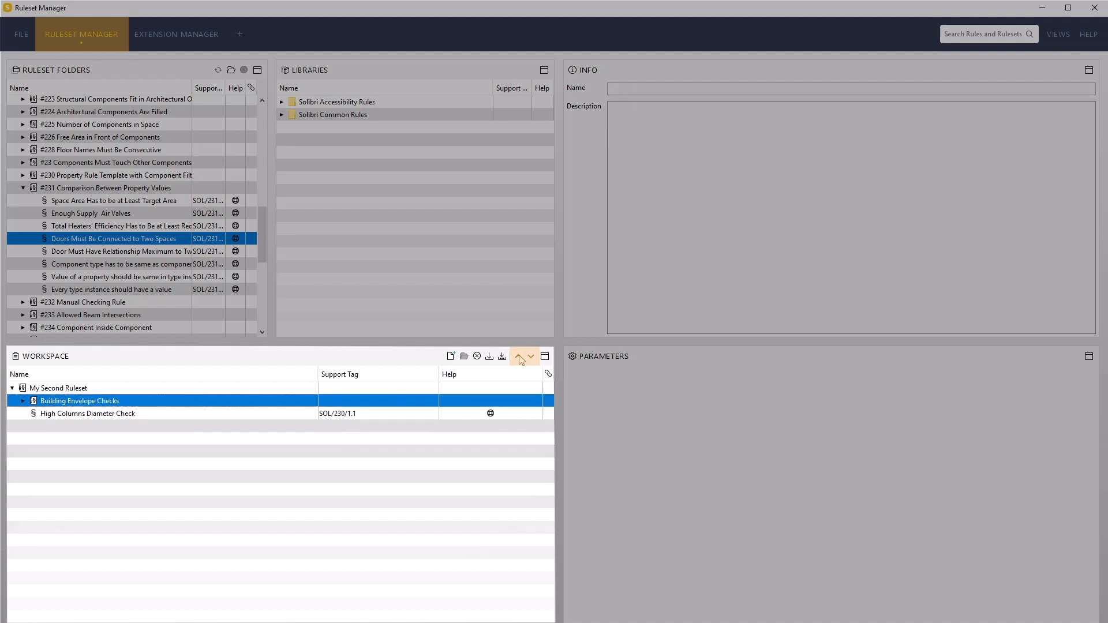
left_click(23, 401)
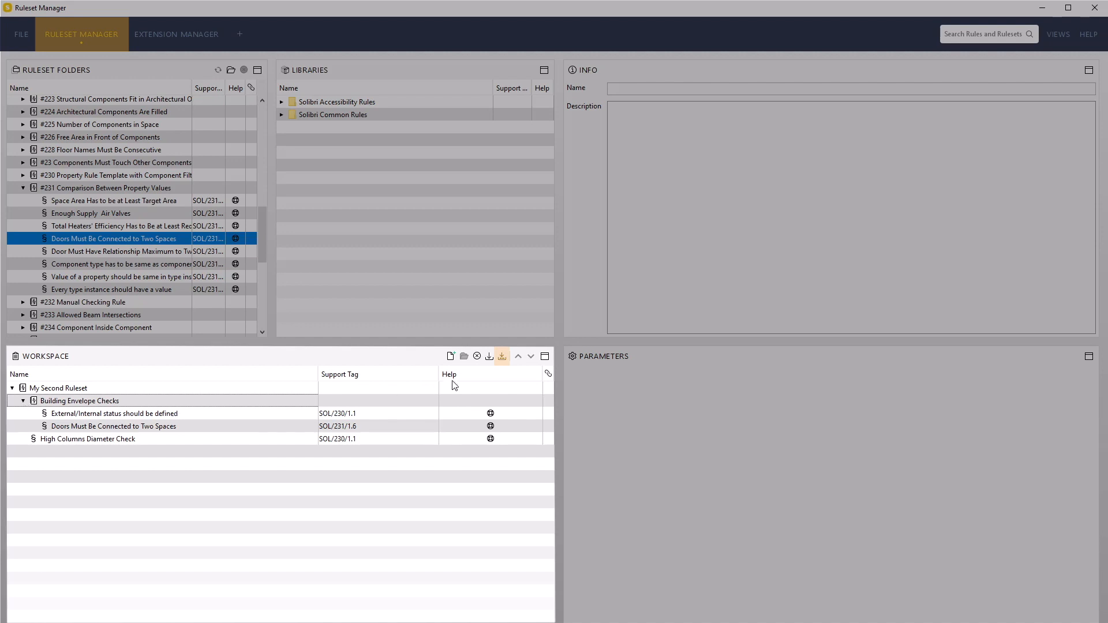
Step: Save the workspace ruleset as a new file named "My Second Ruleset" in the Rulesets folder
left_click(501, 357)
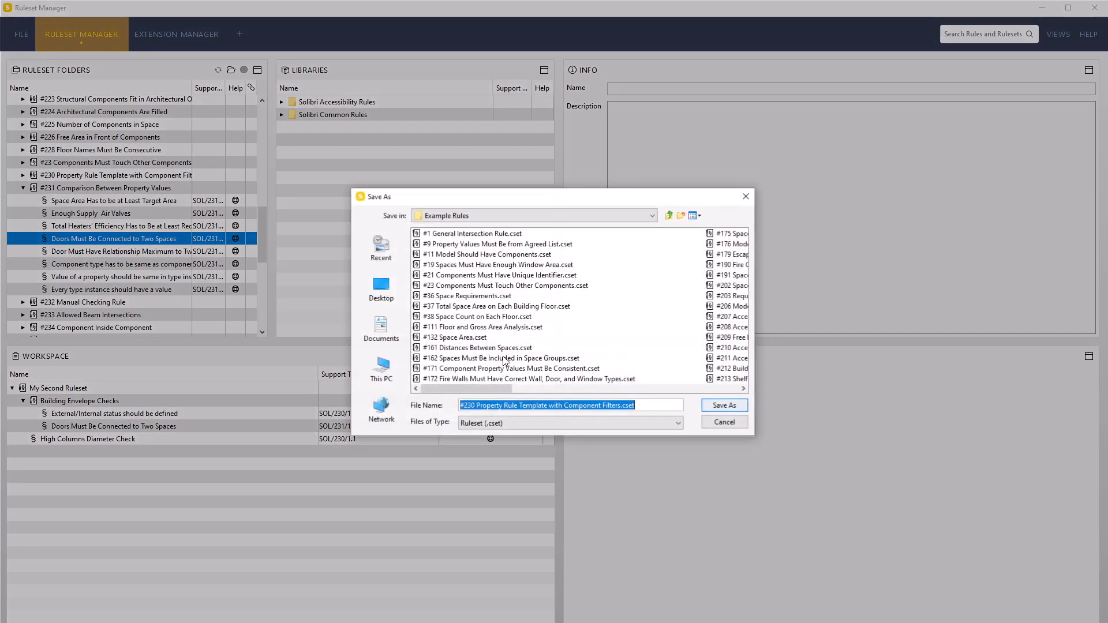
left_click(650, 220)
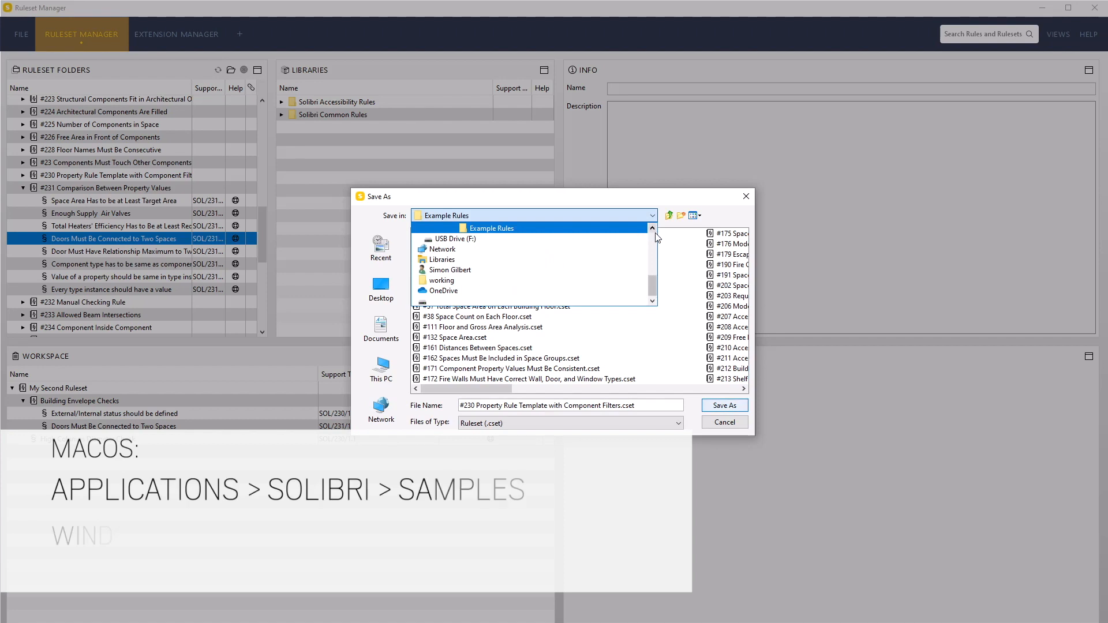
left_click(492, 231)
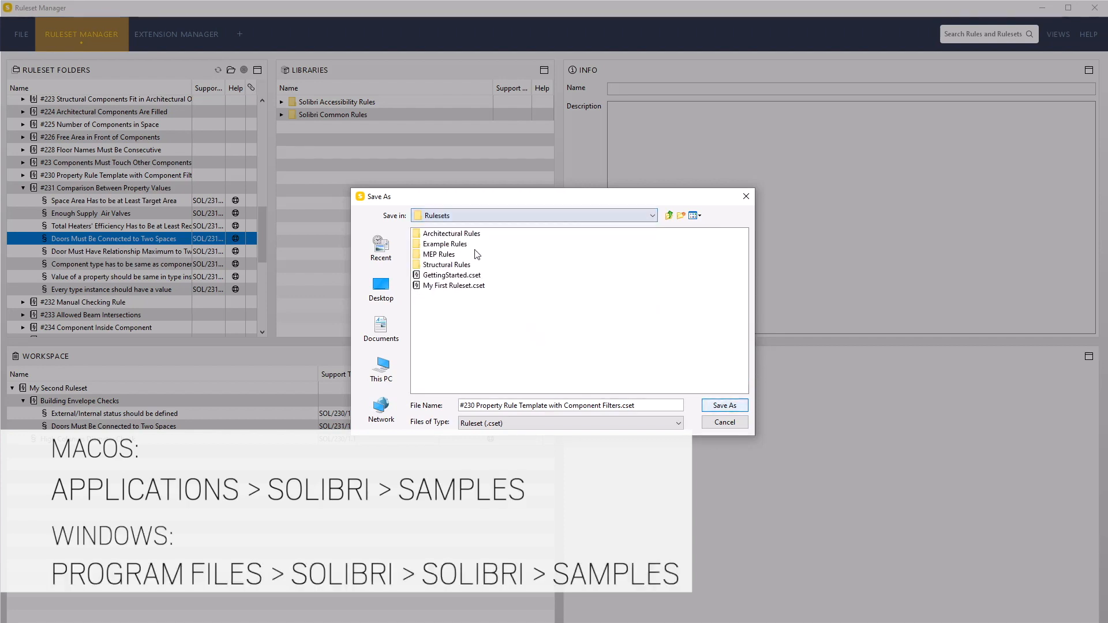
left_click_drag(649, 410, 392, 395)
type("my Second Ruleser")
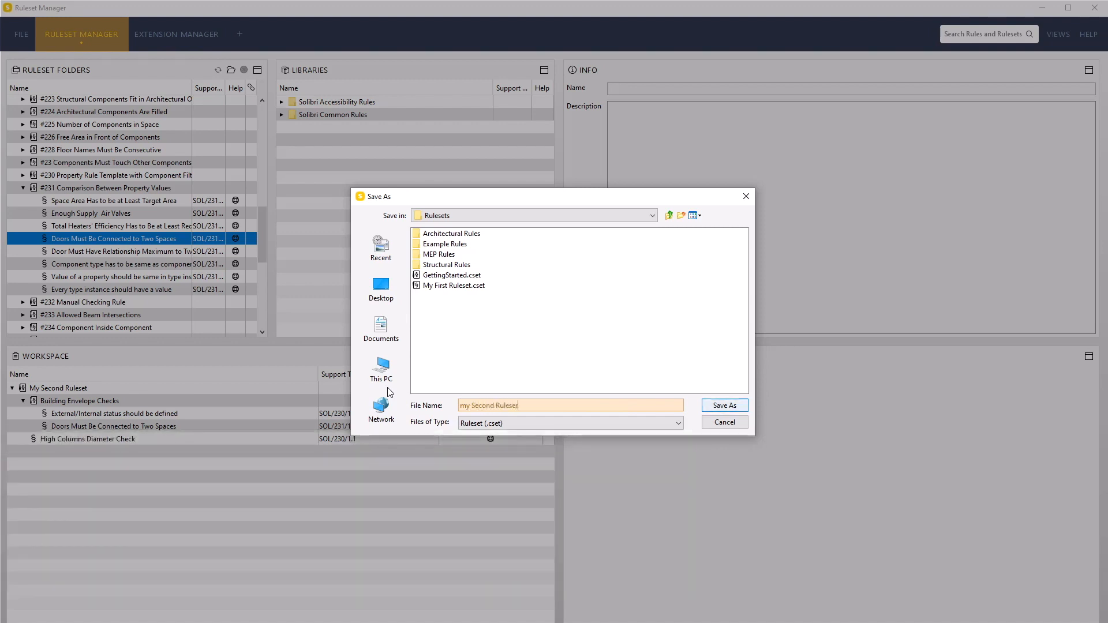
key("BackSpace")
type("t")
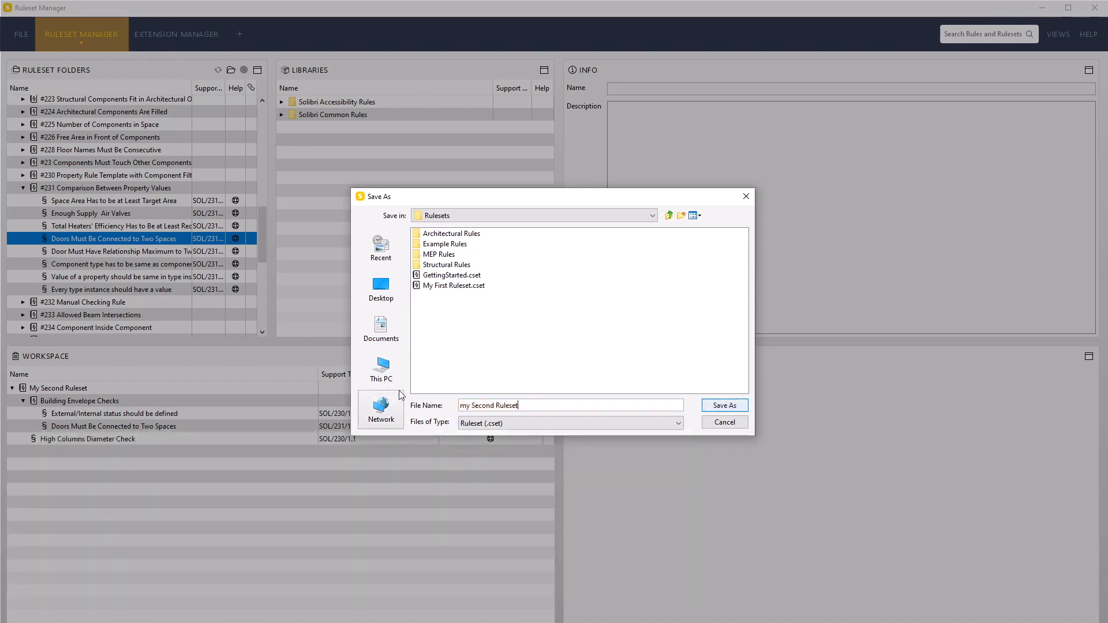
left_click(465, 407)
key("BackSpace")
type("M")
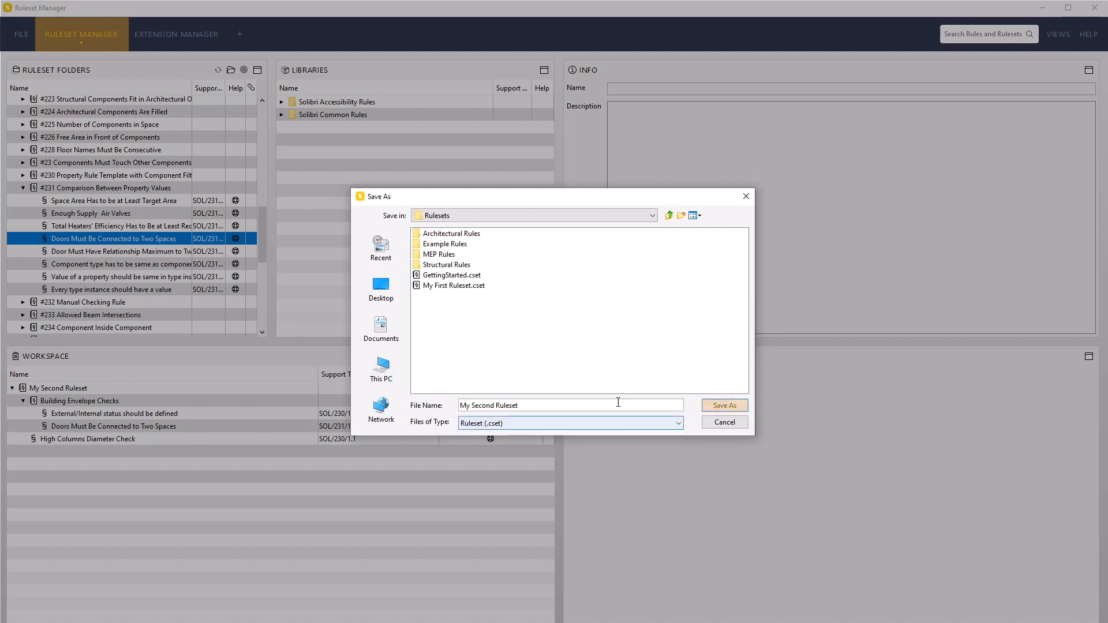
left_click(723, 406)
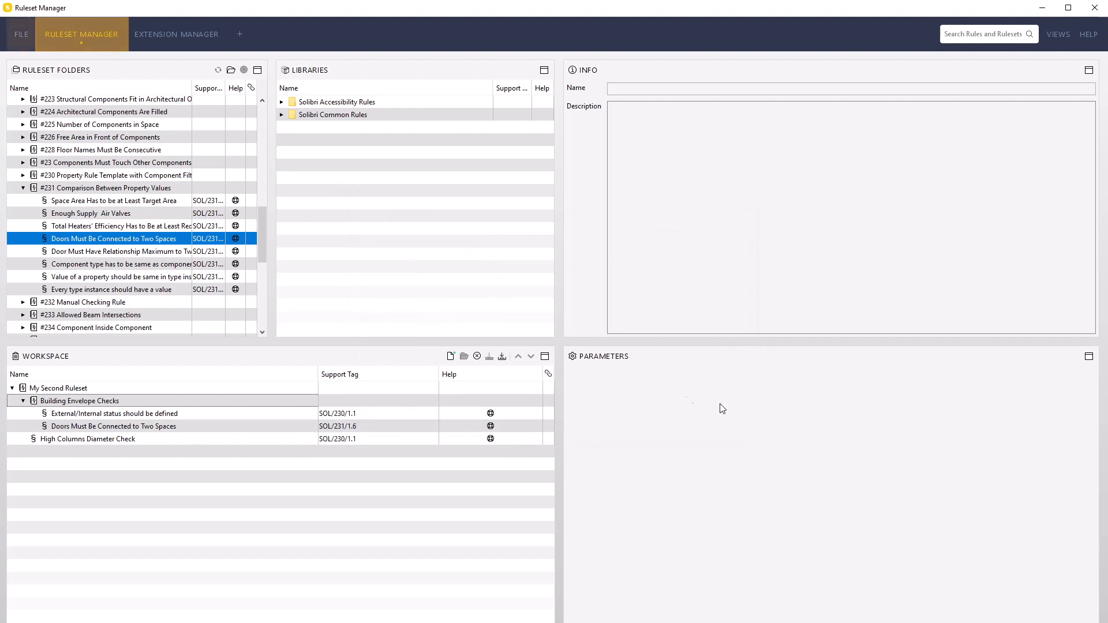
Step: Return to the Checking layout of the Rulesets model and check the model against its rulesets, including My Second Ruleset
left_click(20, 37)
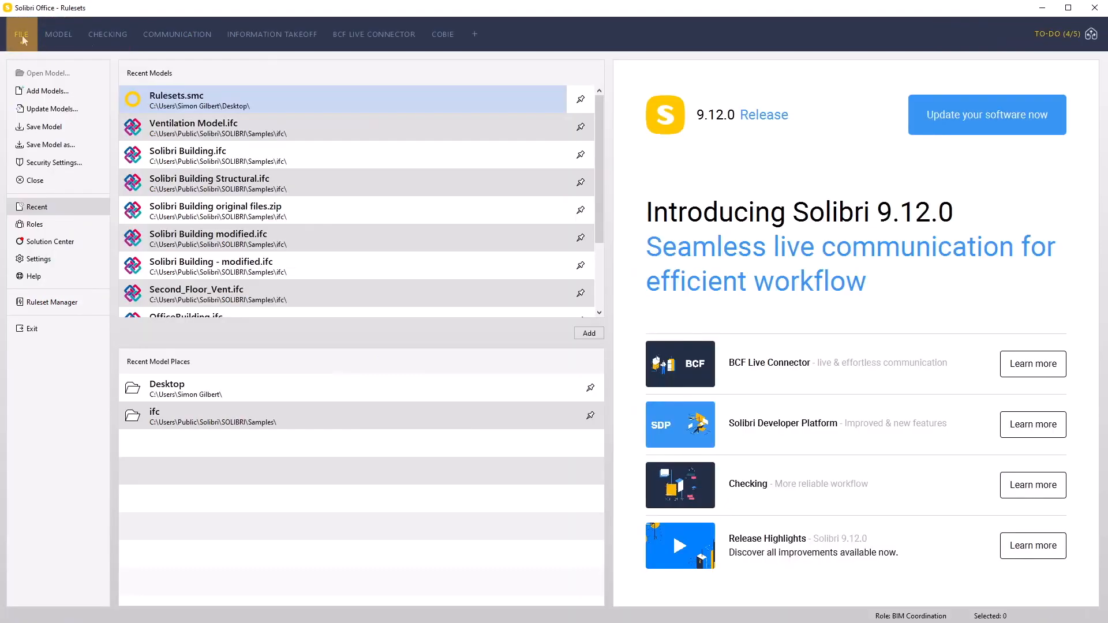
left_click(111, 35)
left_click(300, 95)
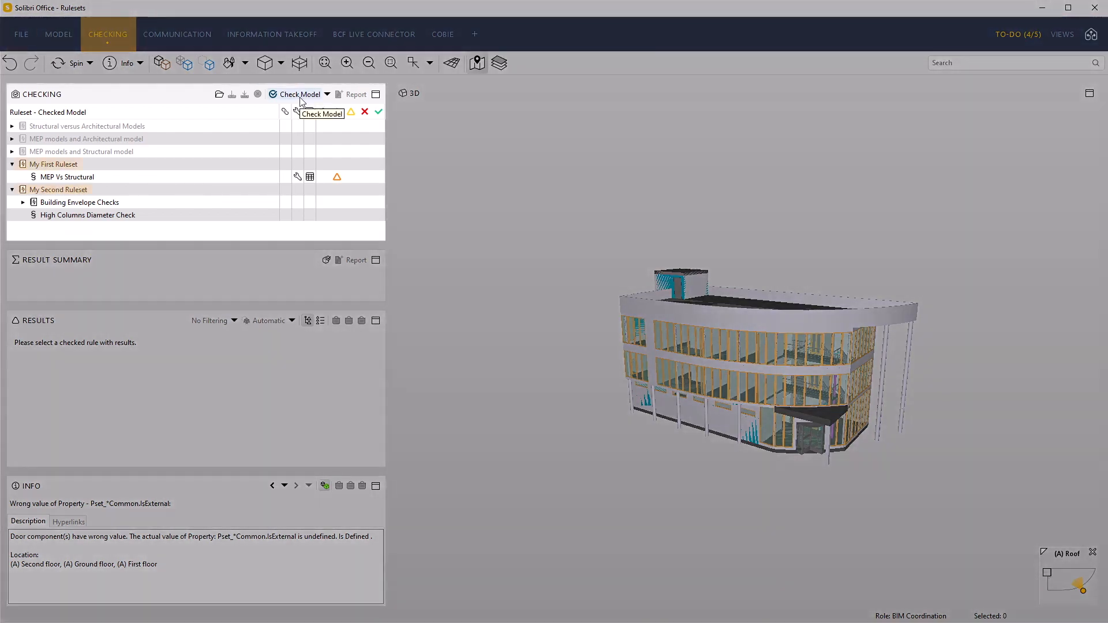
left_click(300, 96)
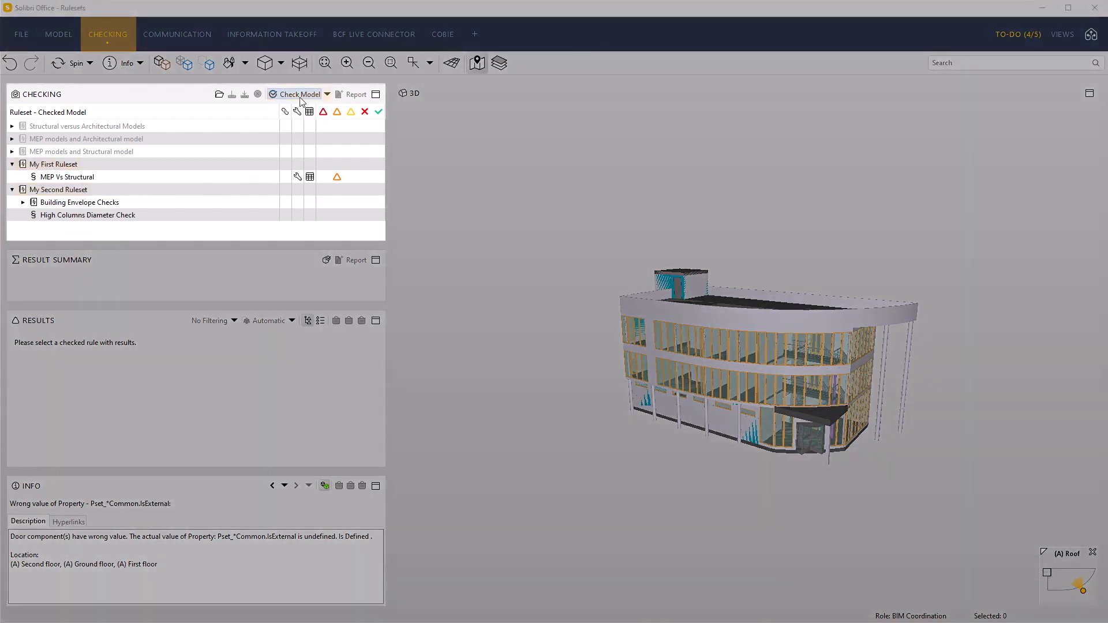
left_click(260, 216)
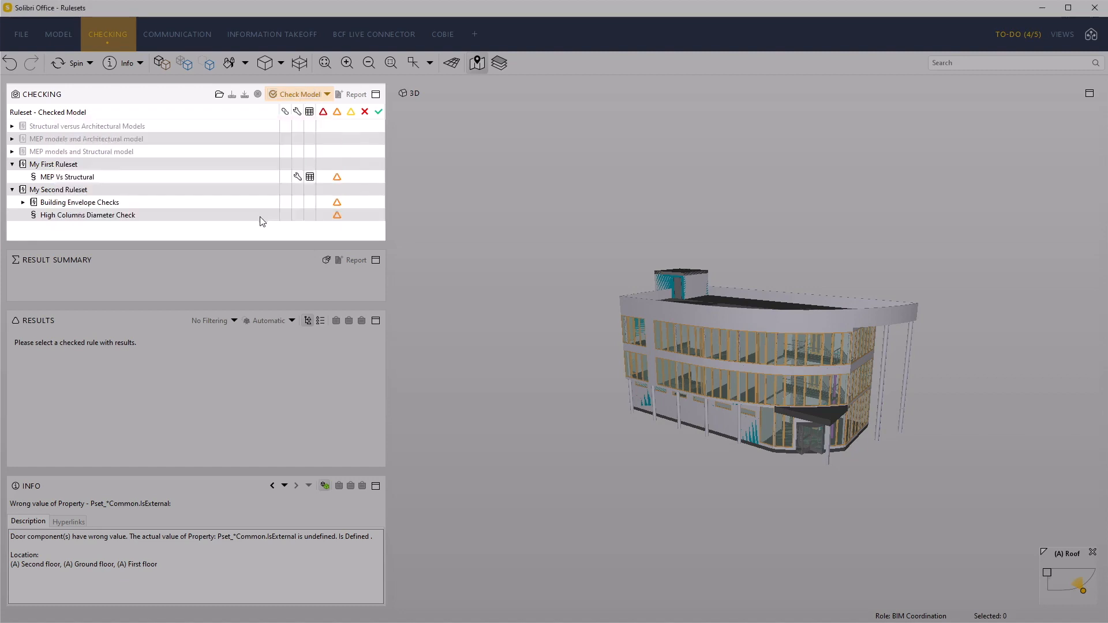
Step: Examine the results of "Doors Must Be Connected to Two Spaces" in 3D, including the issue for Door.0.10
double_click(227, 206)
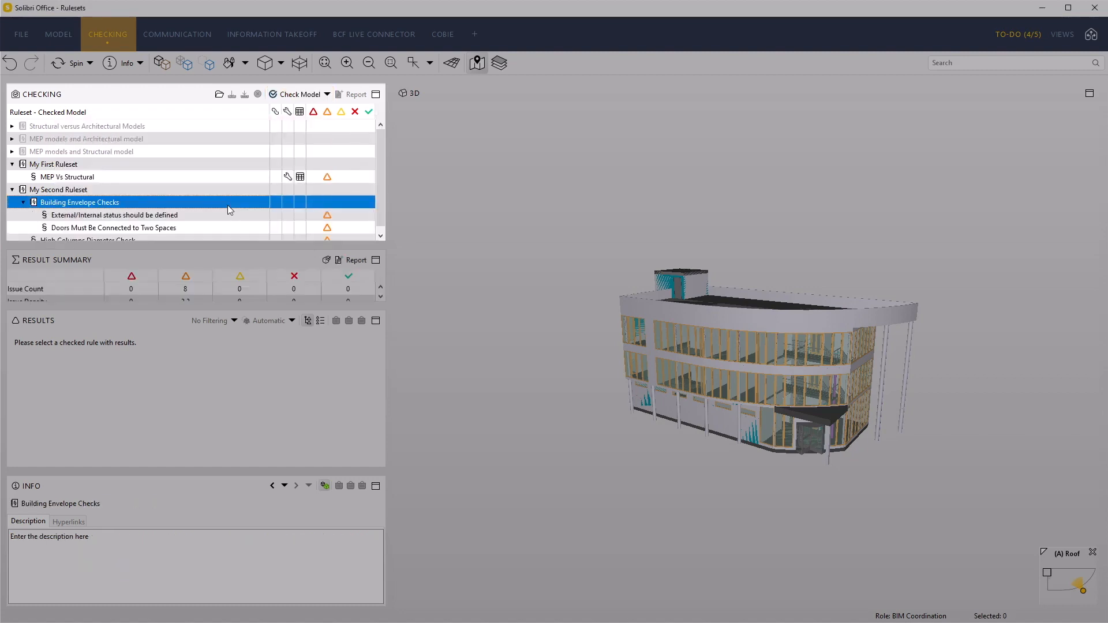
left_click(214, 229)
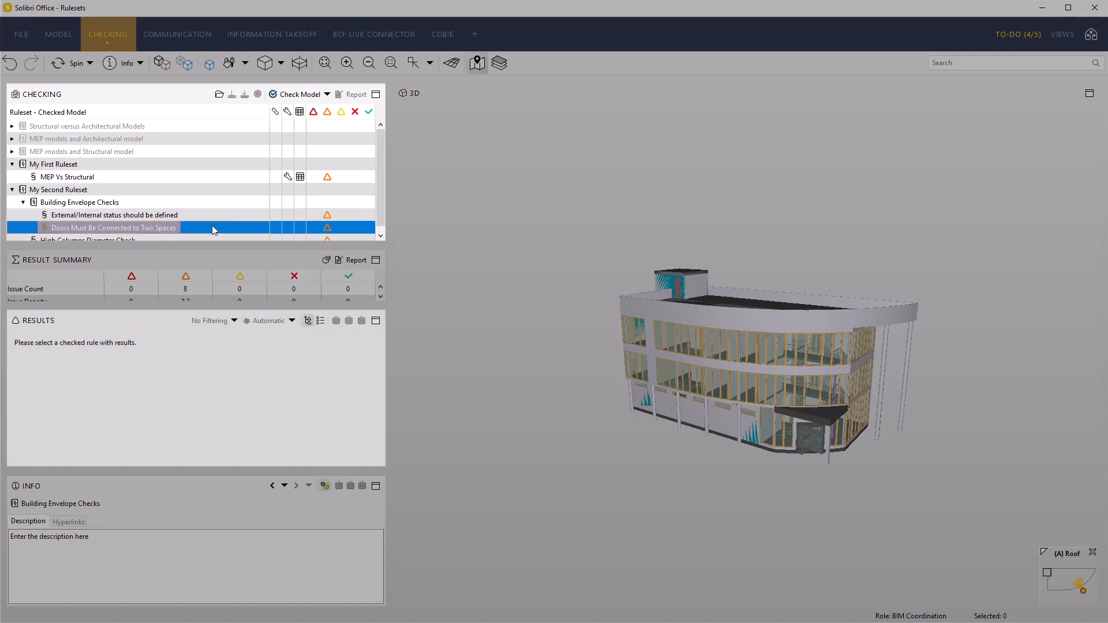
left_click(183, 353)
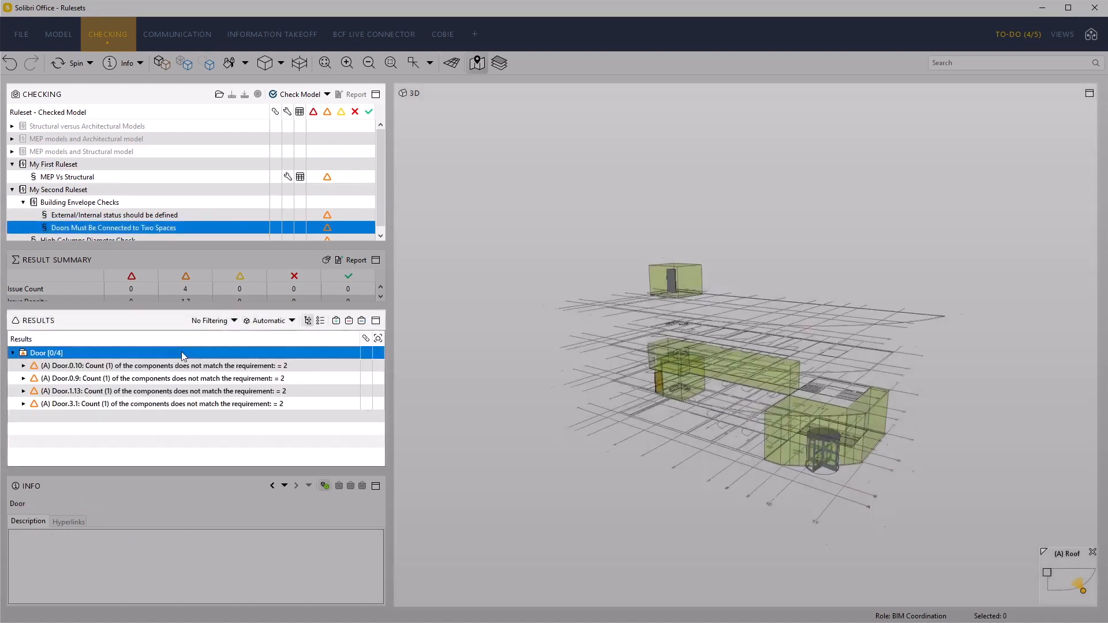
left_click_drag(593, 423, 717, 445)
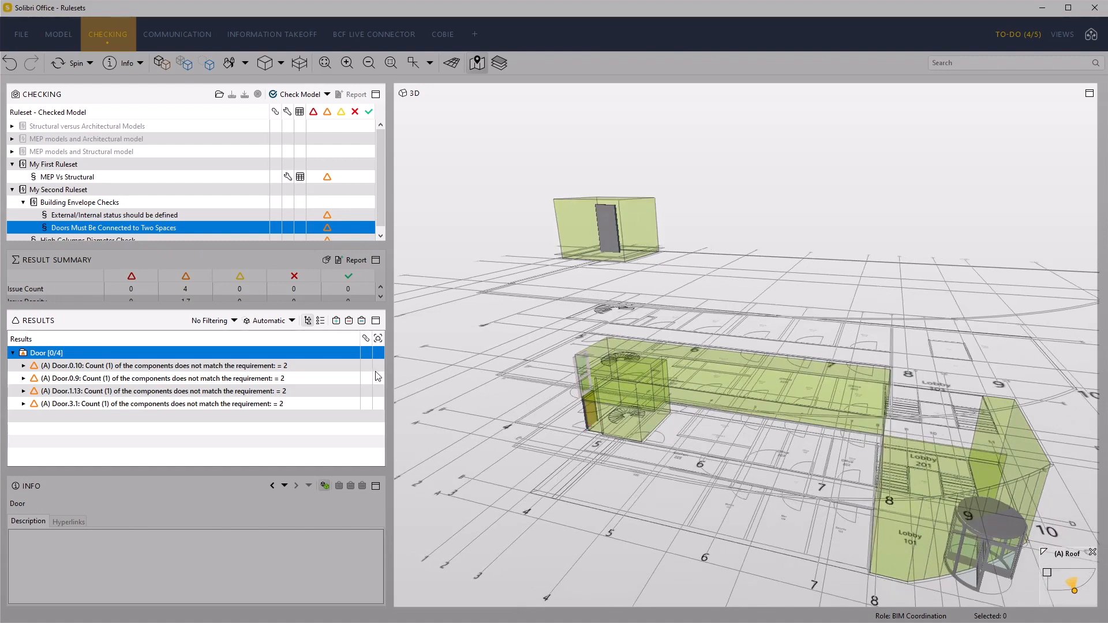
double_click(313, 367)
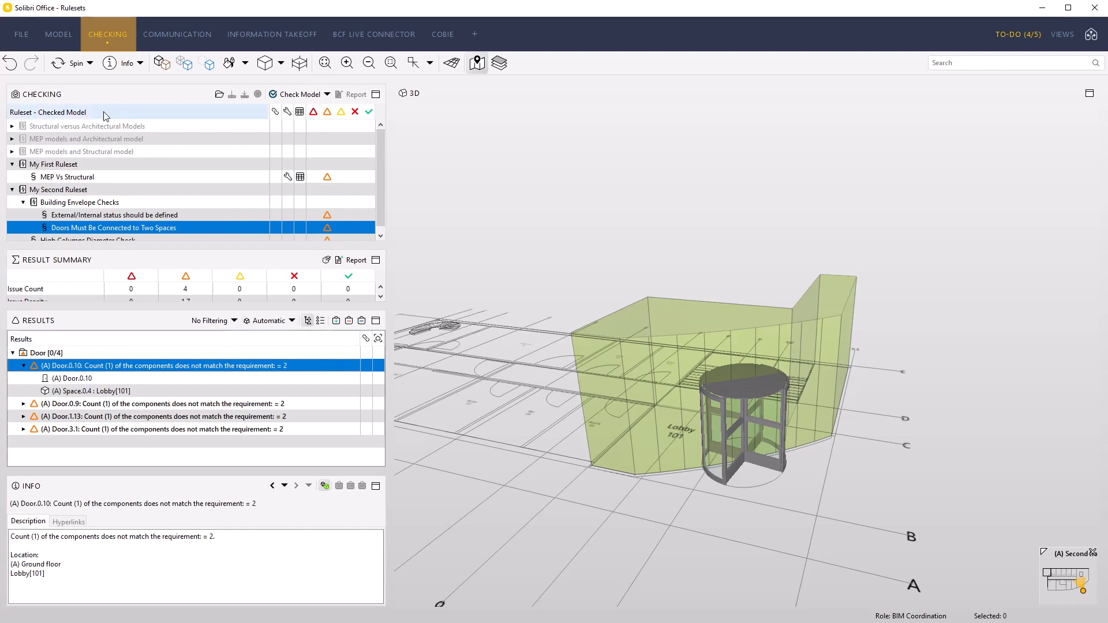
Step: Save the Rulesets model with its checking results
left_click(21, 36)
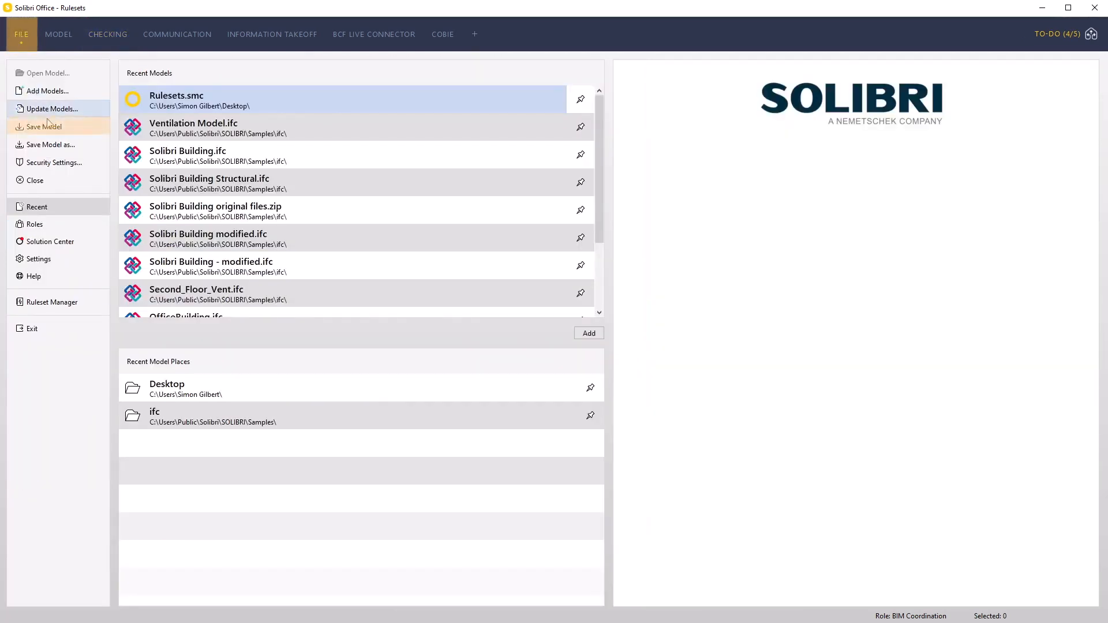
left_click(46, 127)
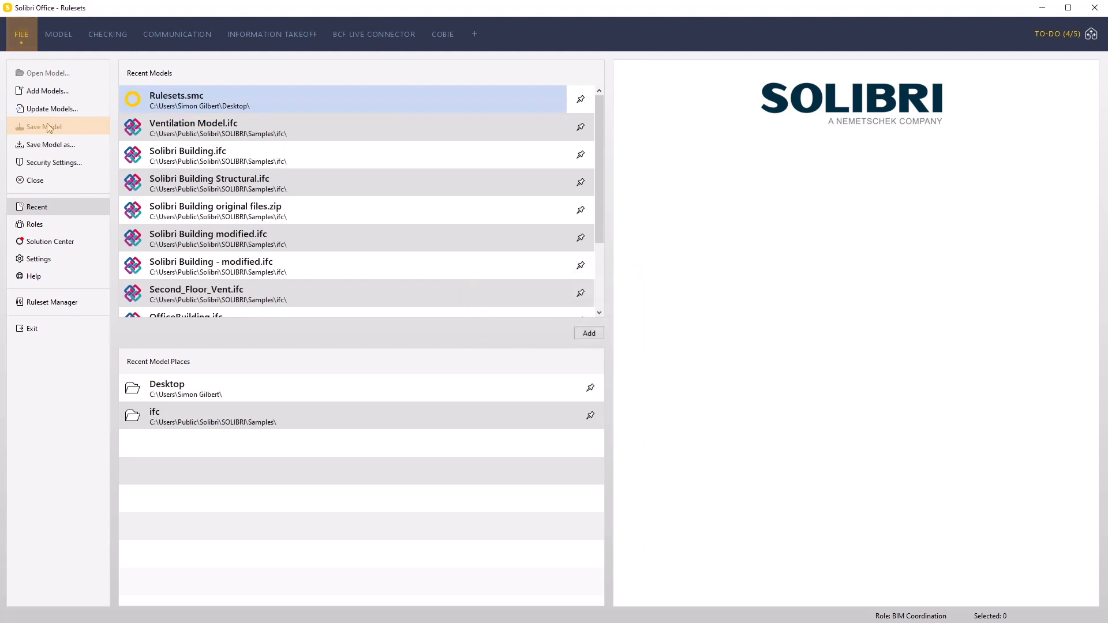